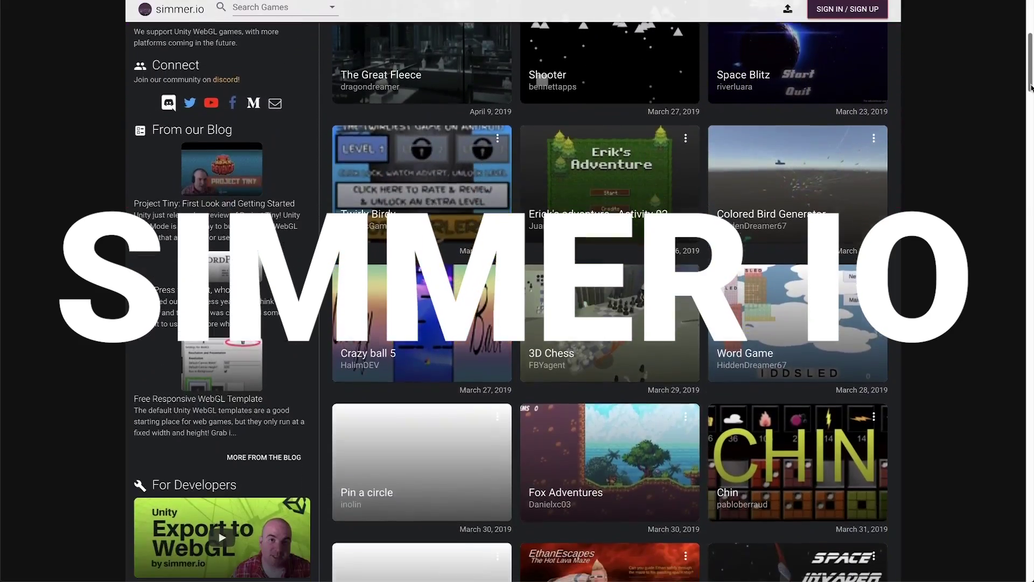
# Open the Project Tiny games collection and the Tiny Arms Revenge game page
pyautogui.moveTo(1030, 86); pyautogui.dragTo(1024, 106)
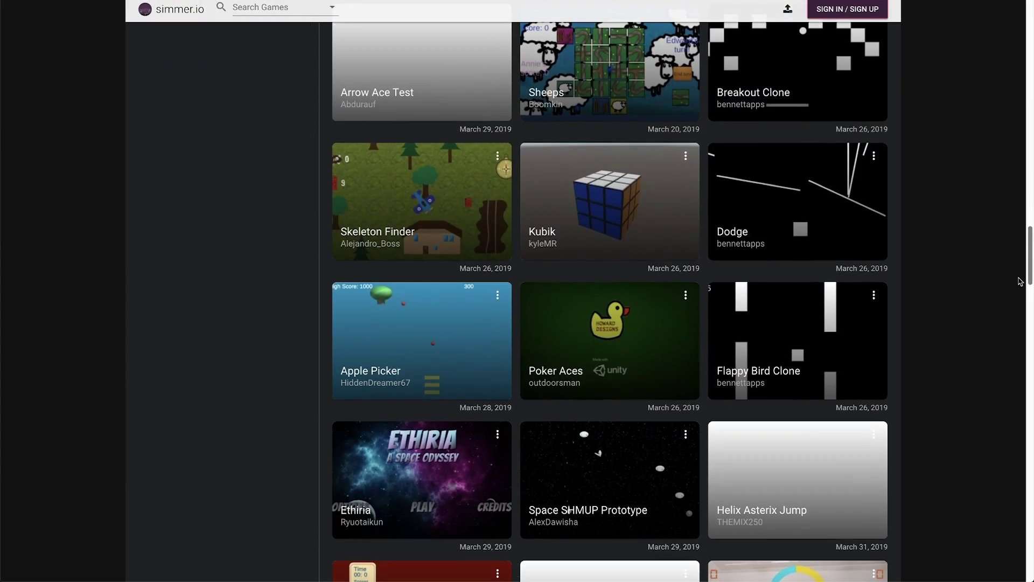
pyautogui.scroll(2, 1019, 259)
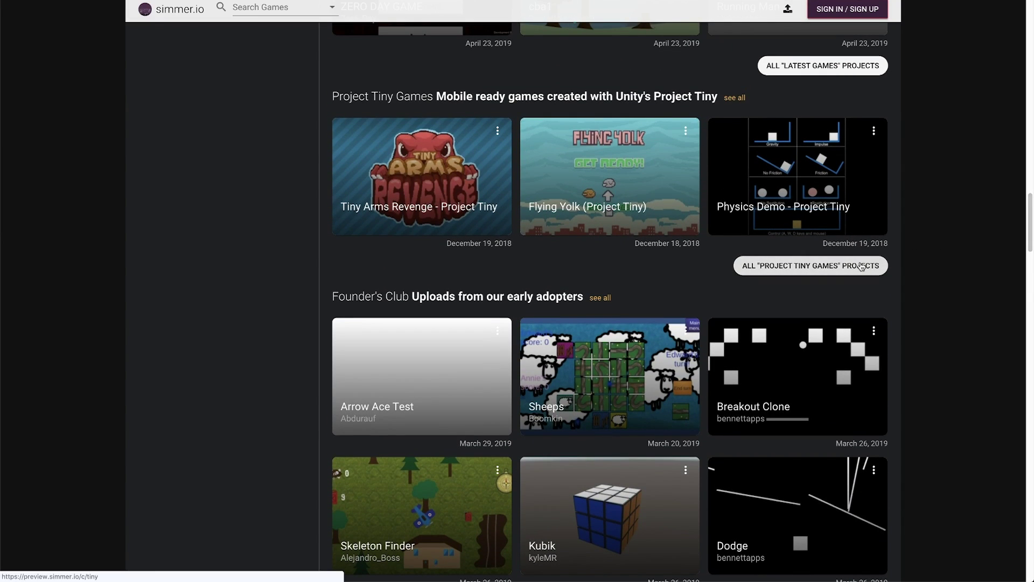
pyautogui.click(861, 266)
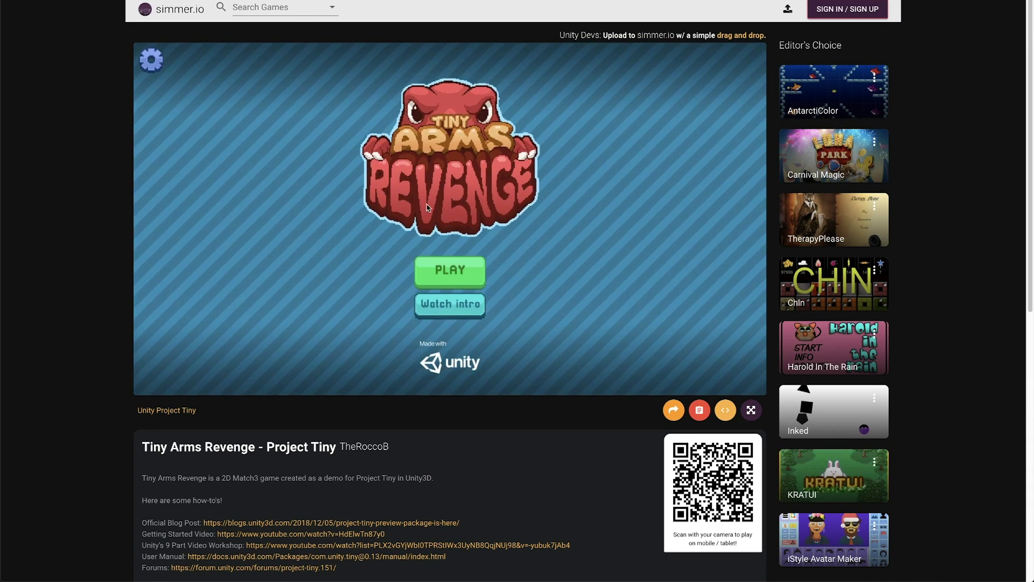
# Start the first CampoMania level, swap a blue gem for a match, then return to simmer.io home
pyautogui.click(452, 272)
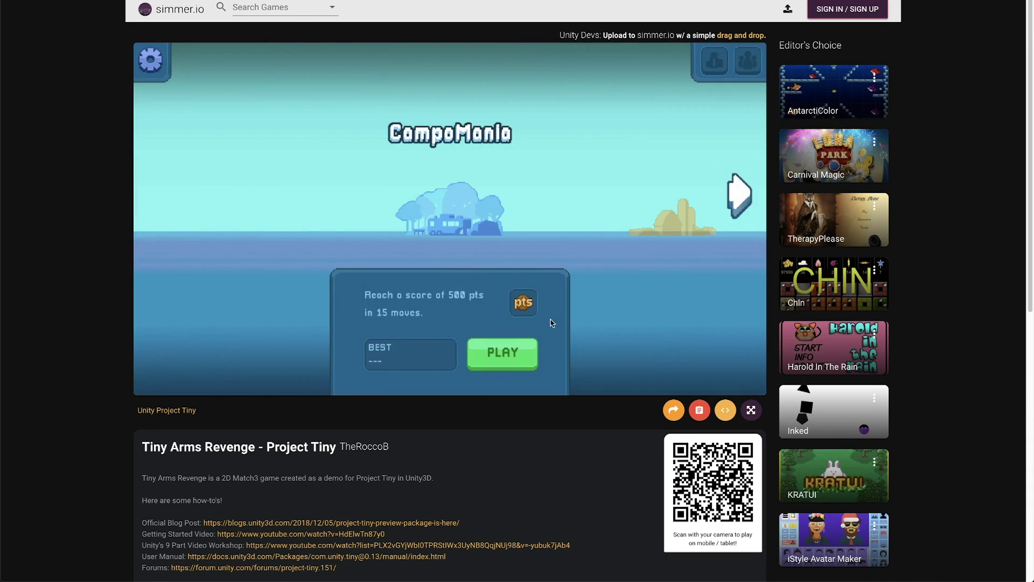
pyautogui.click(530, 345)
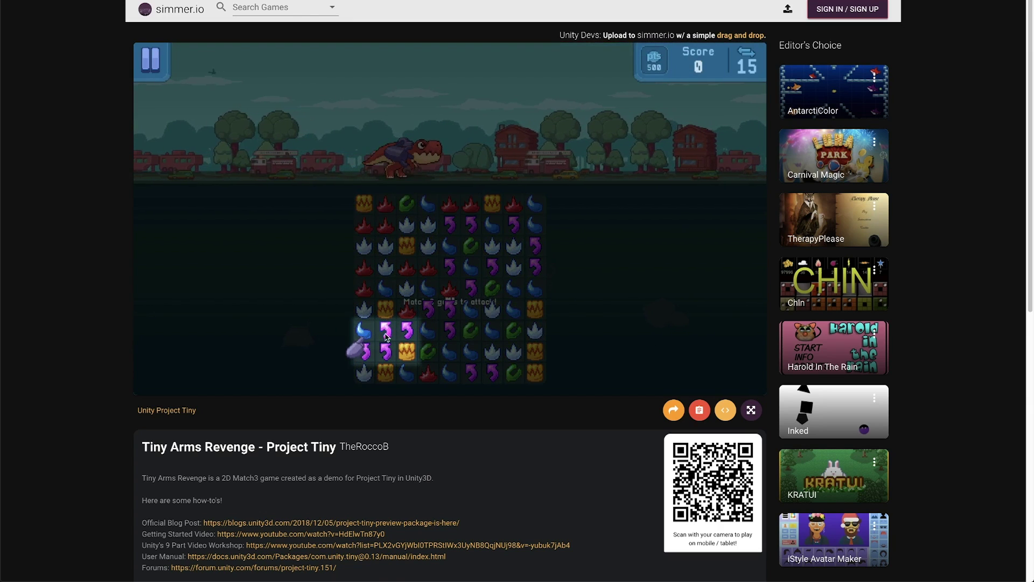
pyautogui.moveTo(362, 350); pyautogui.dragTo(452, 331)
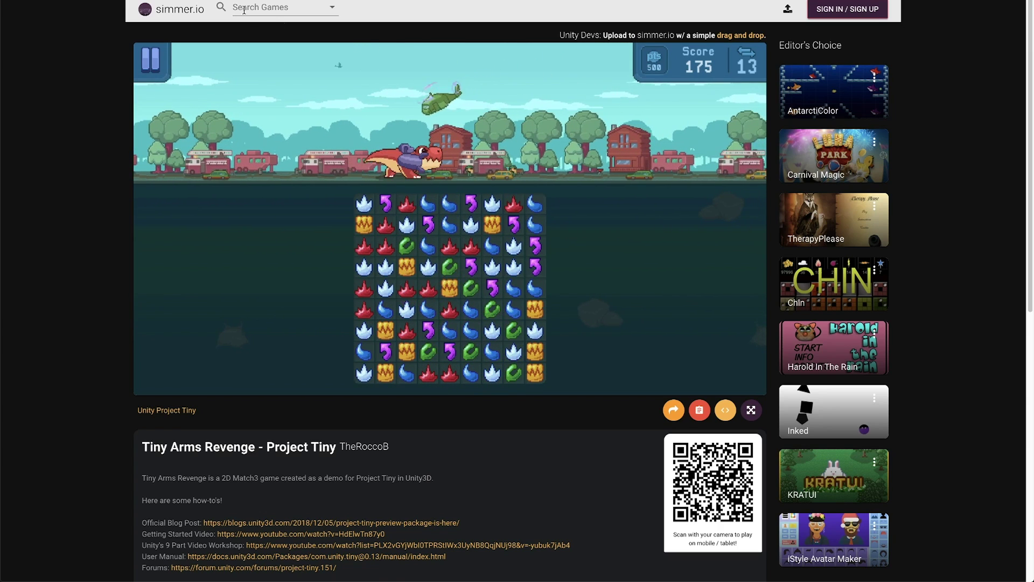
pyautogui.click(167, 11)
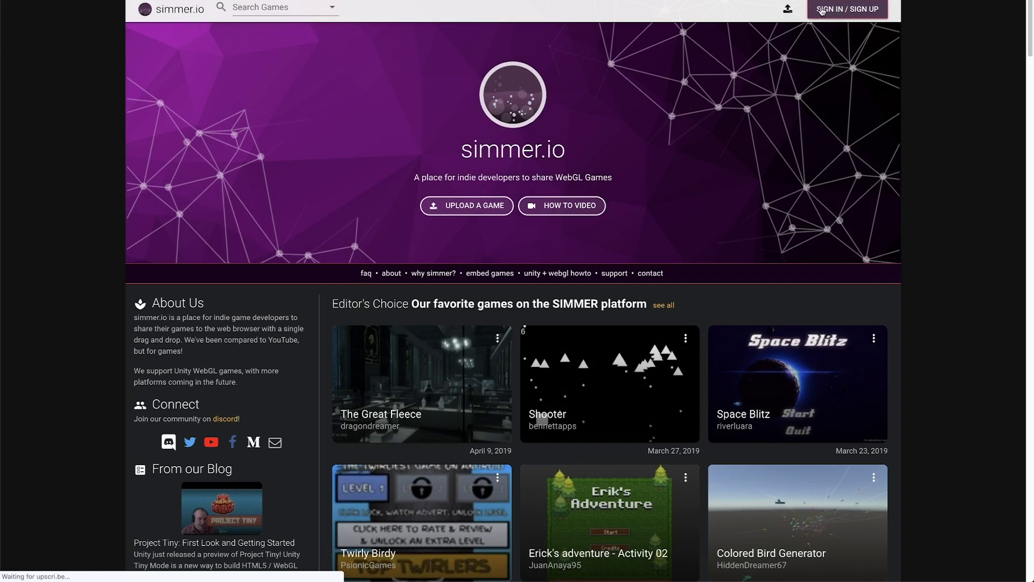
# Go to the upload page and expand the FAQ 'Does SIMMER claim any rights to my game?'
pyautogui.click(786, 10)
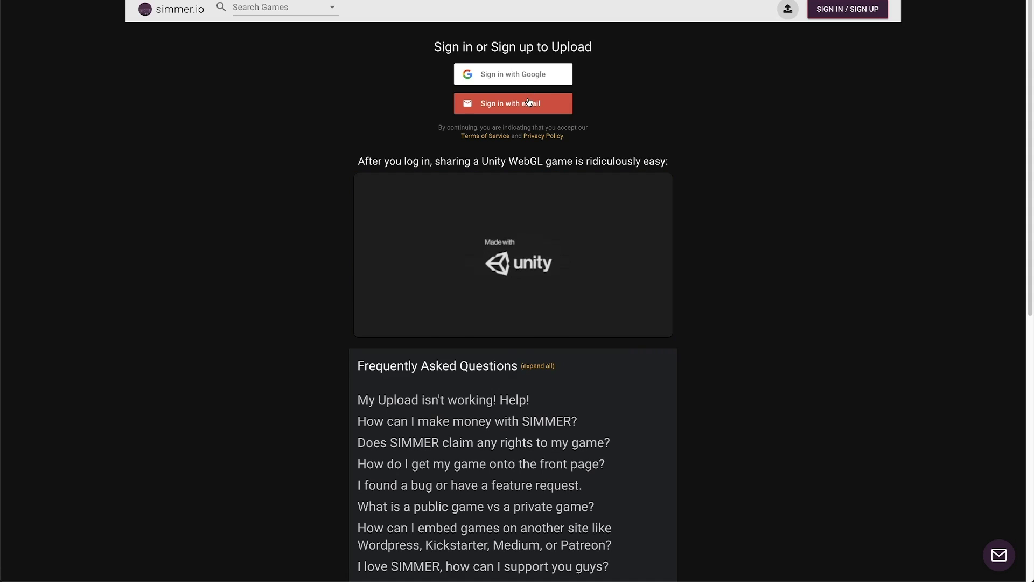
pyautogui.scroll(-3, 594, 113)
pyautogui.scroll(-3, 599, 111)
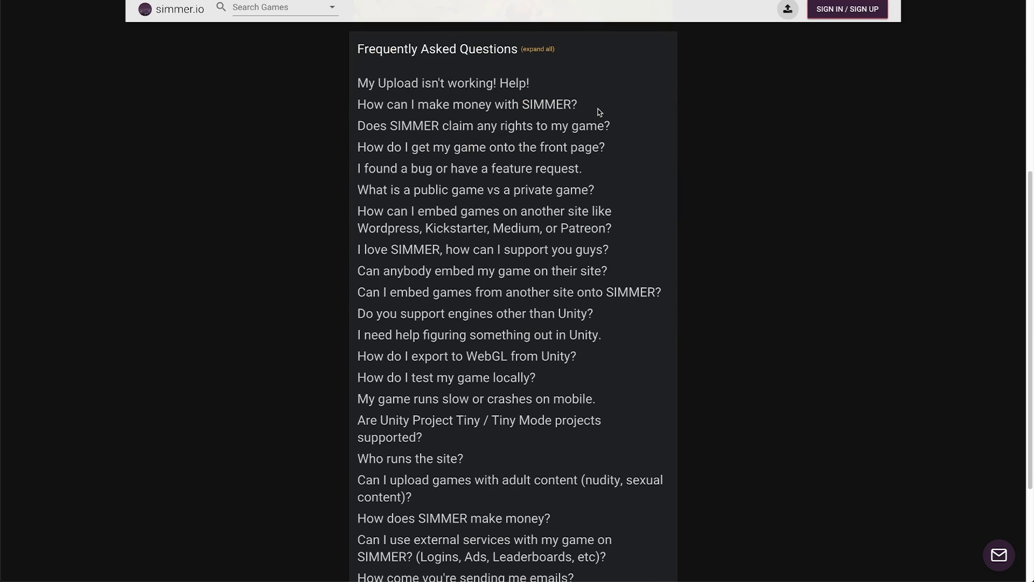
pyautogui.click(563, 127)
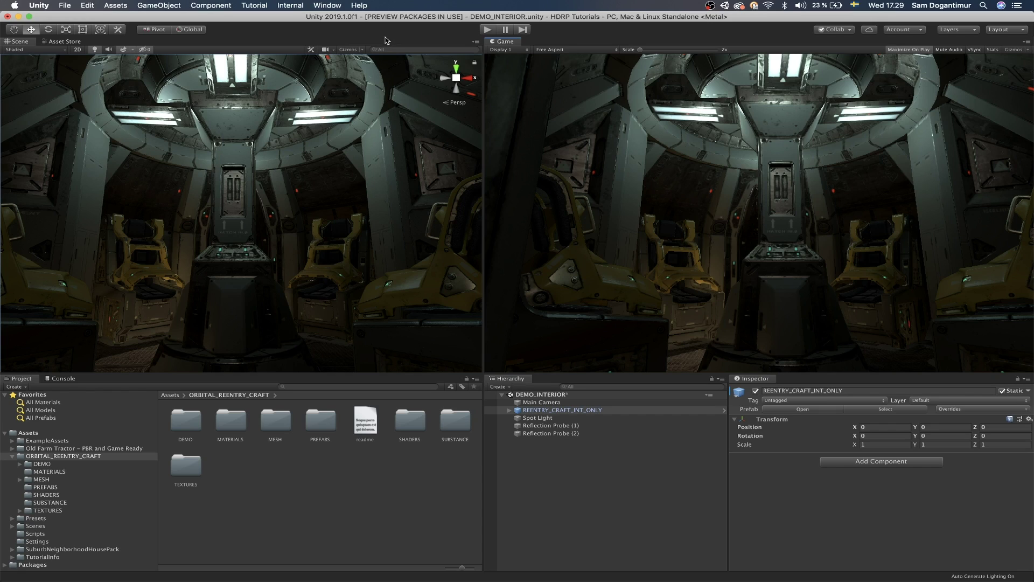
pyautogui.click(339, 6)
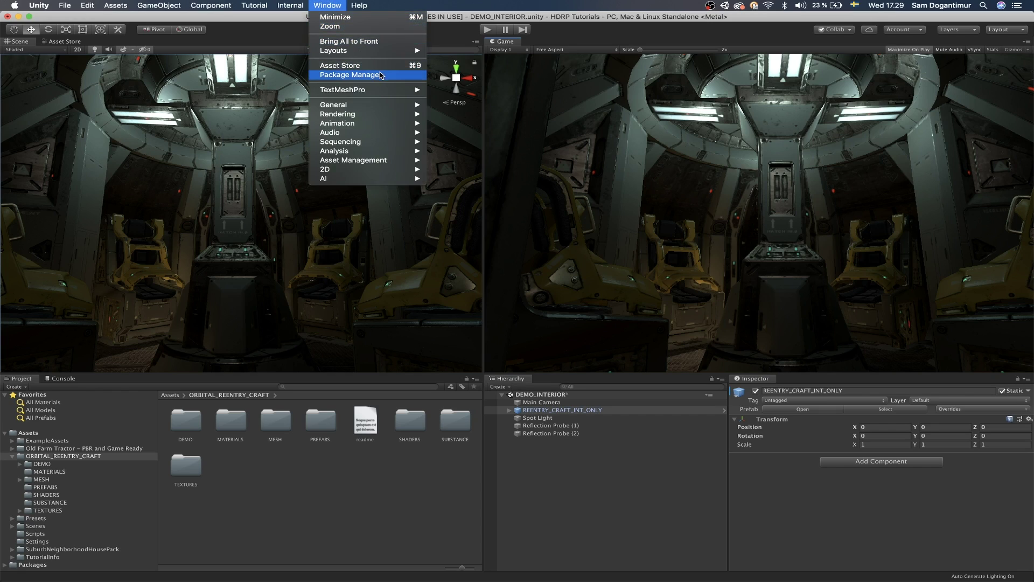
pyautogui.click(406, 81)
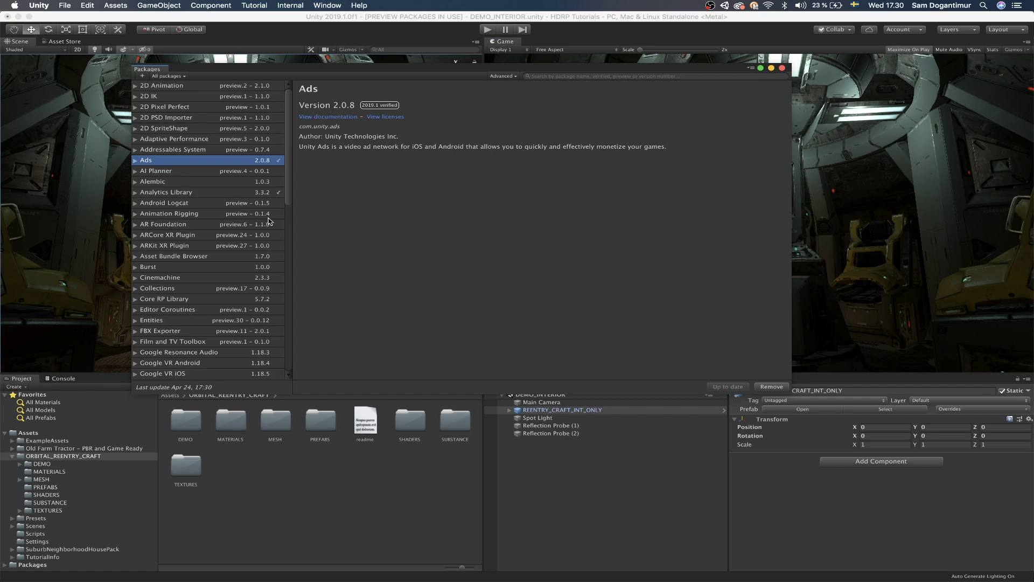
pyautogui.scroll(-10, 271, 222)
pyautogui.scroll(-2, 271, 222)
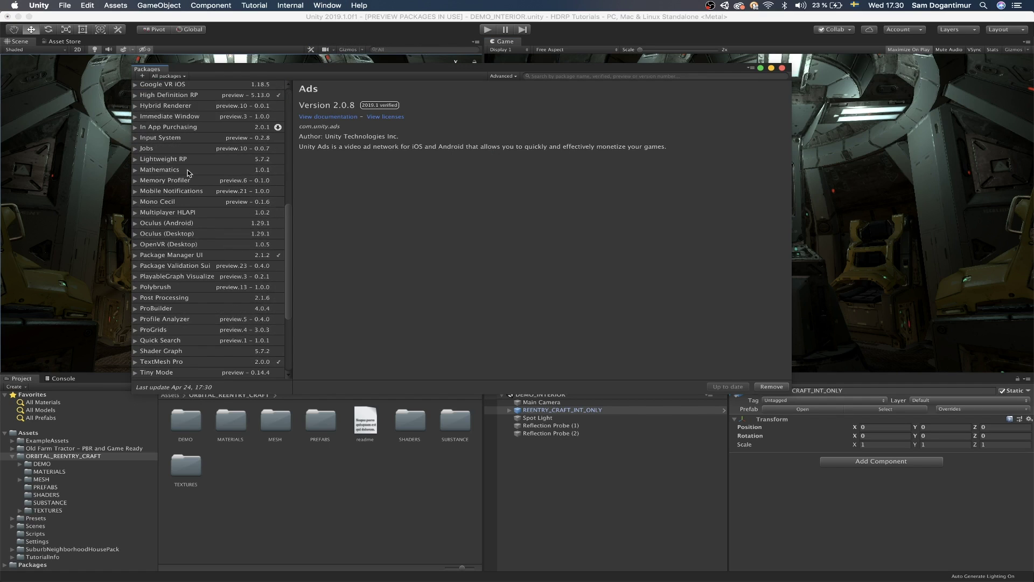
pyautogui.click(208, 97)
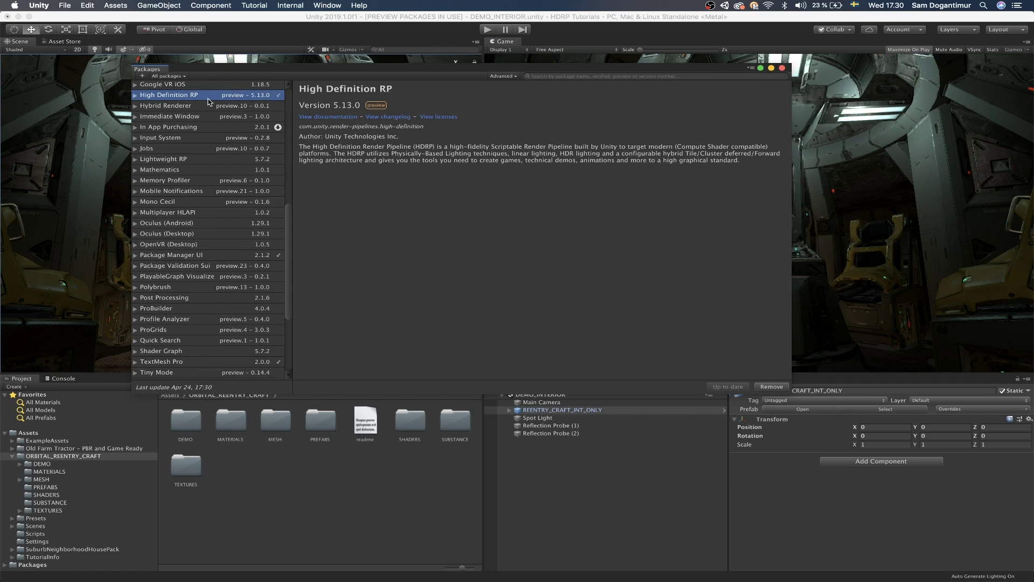
pyautogui.click(136, 96)
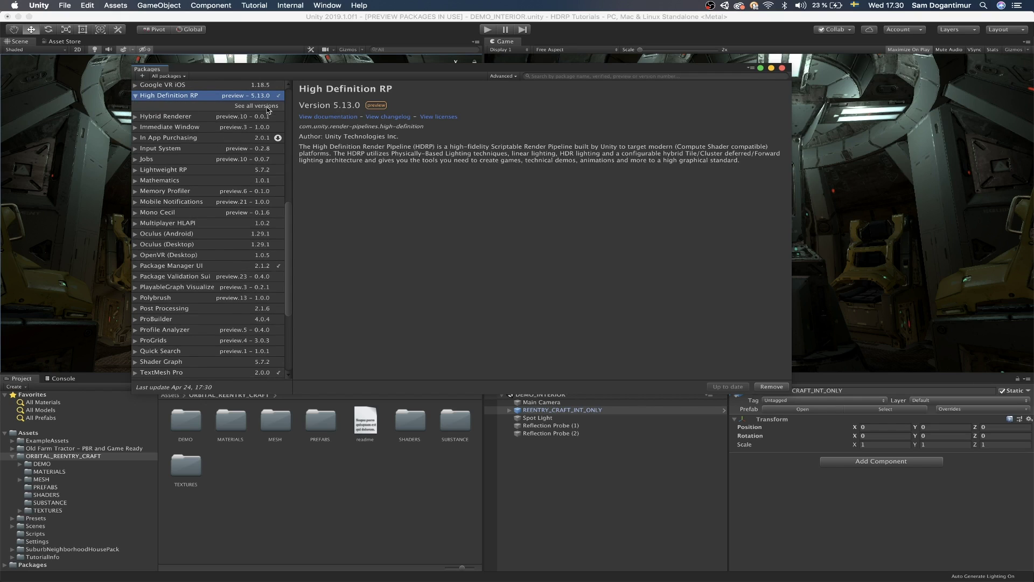
pyautogui.click(266, 107)
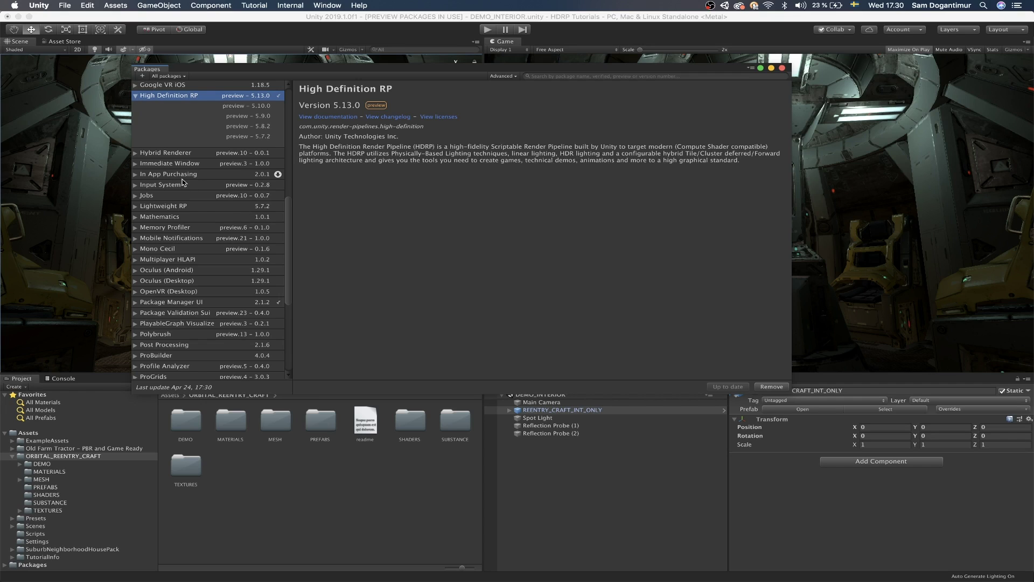
pyautogui.scroll(-3, 200, 185)
pyautogui.click(202, 293)
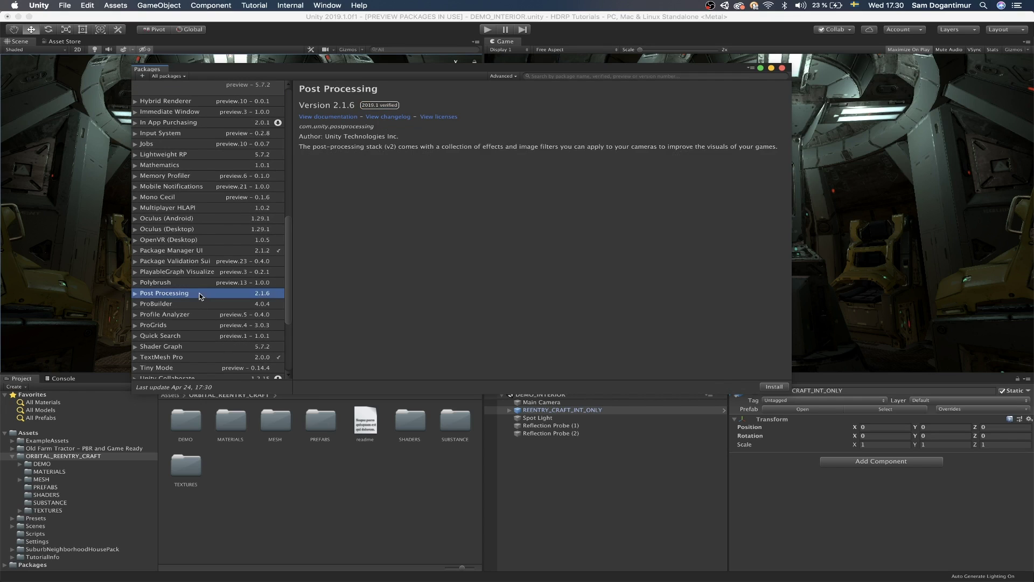
pyautogui.click(783, 69)
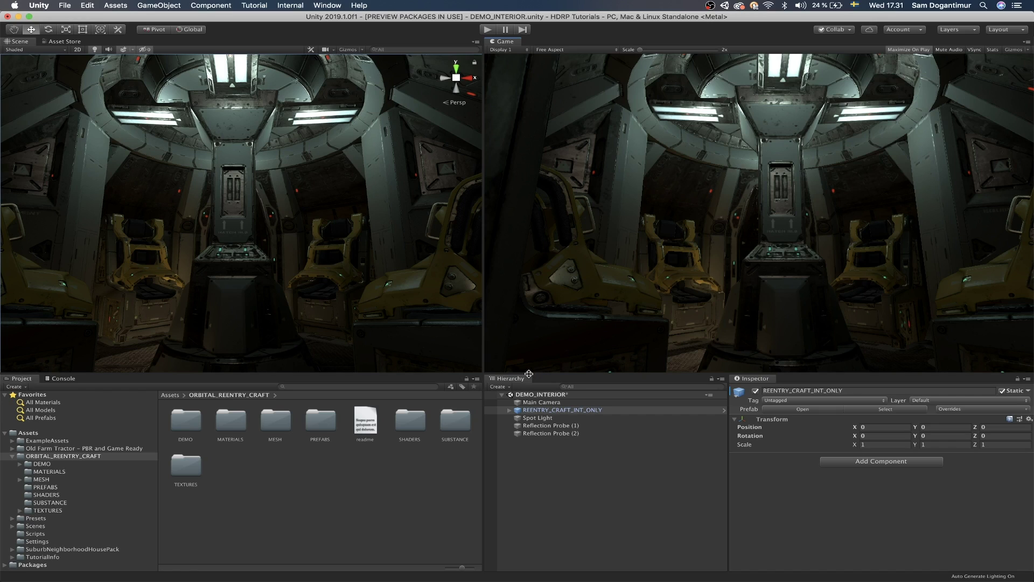
# Create an empty GameObject and rename it 'Post Processing'
pyautogui.click(501, 387)
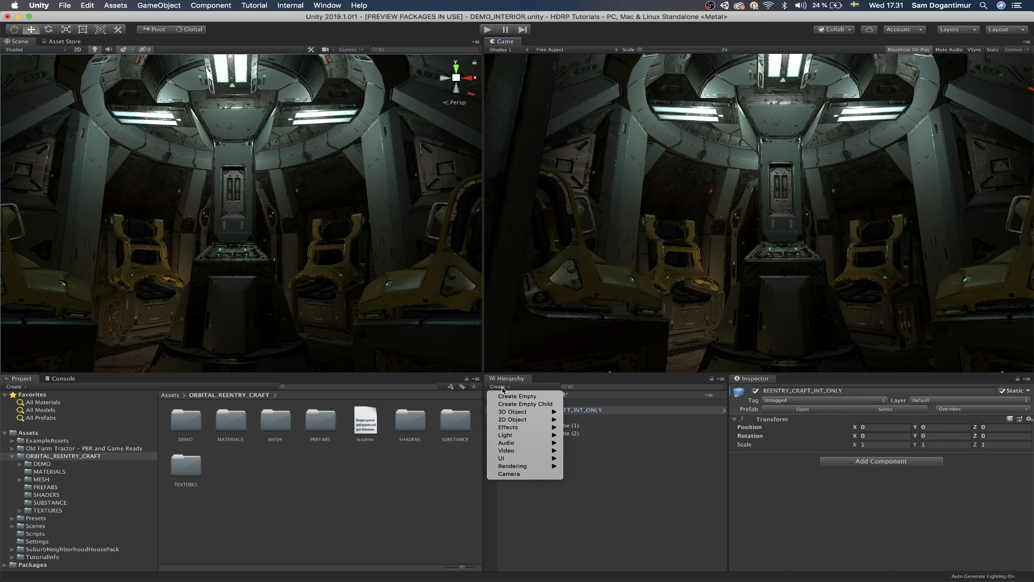
pyautogui.click(540, 397)
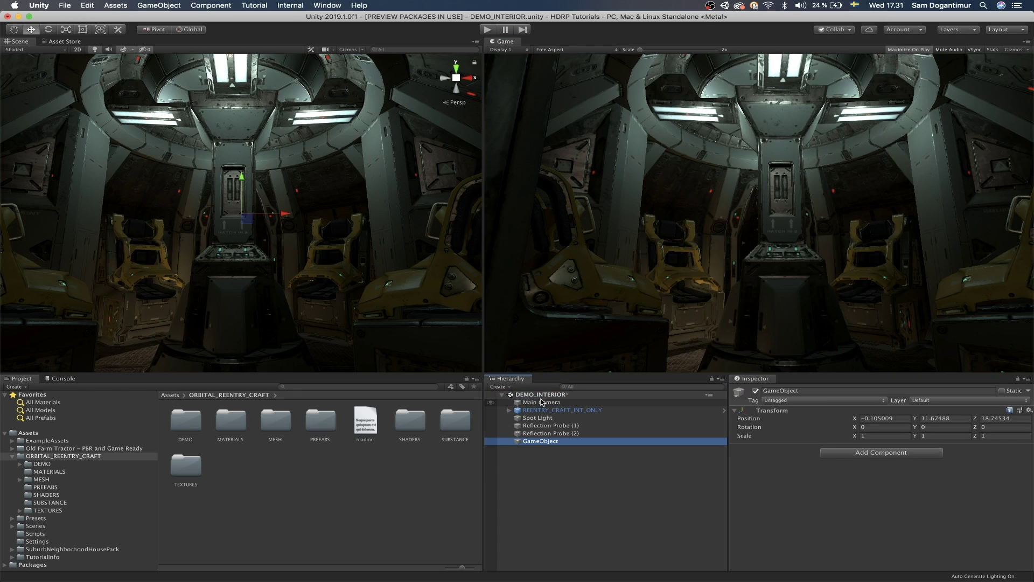
pyautogui.click(822, 390)
pyautogui.write('Post Processing')
pyautogui.press('Return')
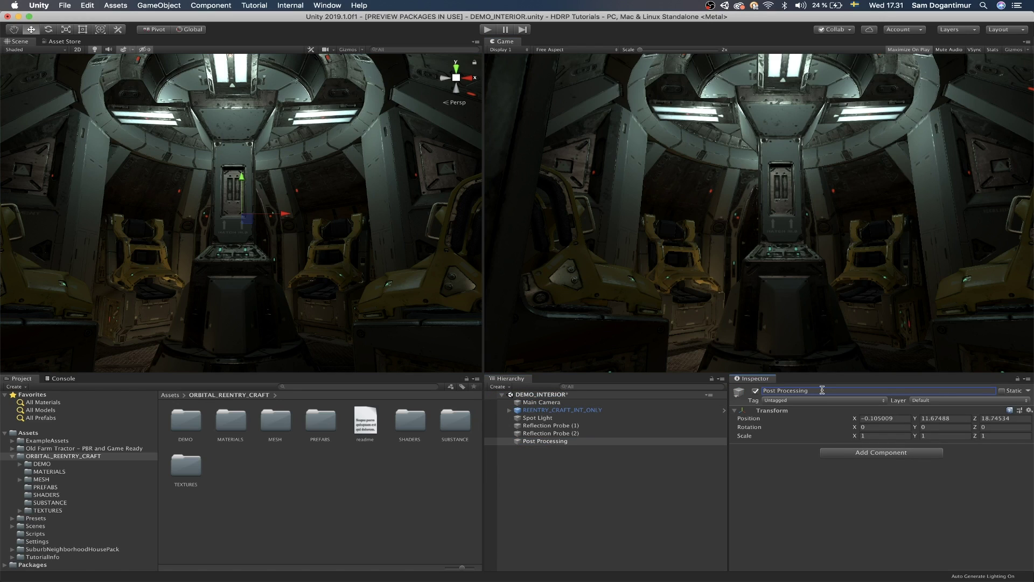
# Add a Volume component to the Post Processing object
pyautogui.click(918, 457)
pyautogui.write('volu')
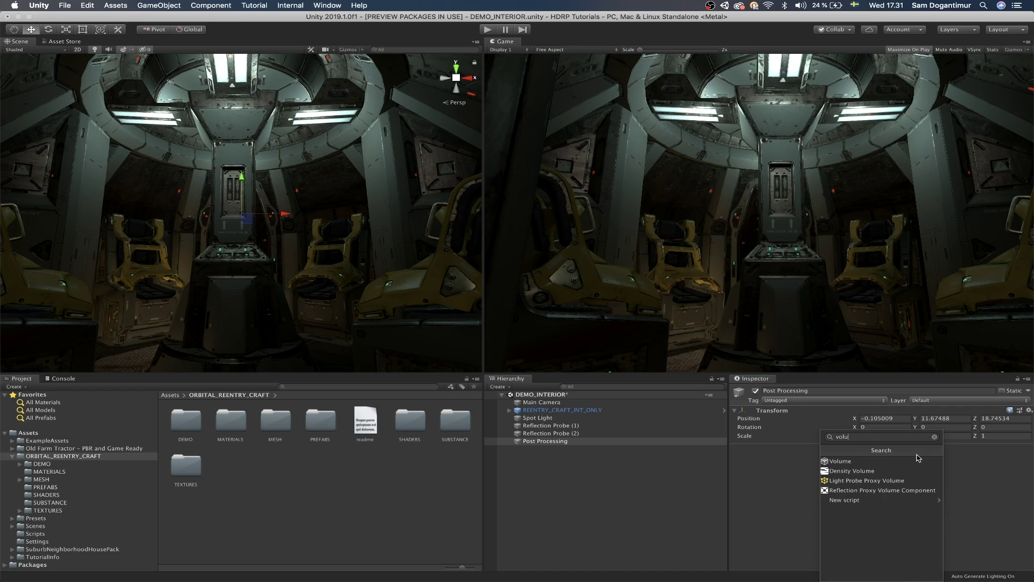
pyautogui.click(910, 461)
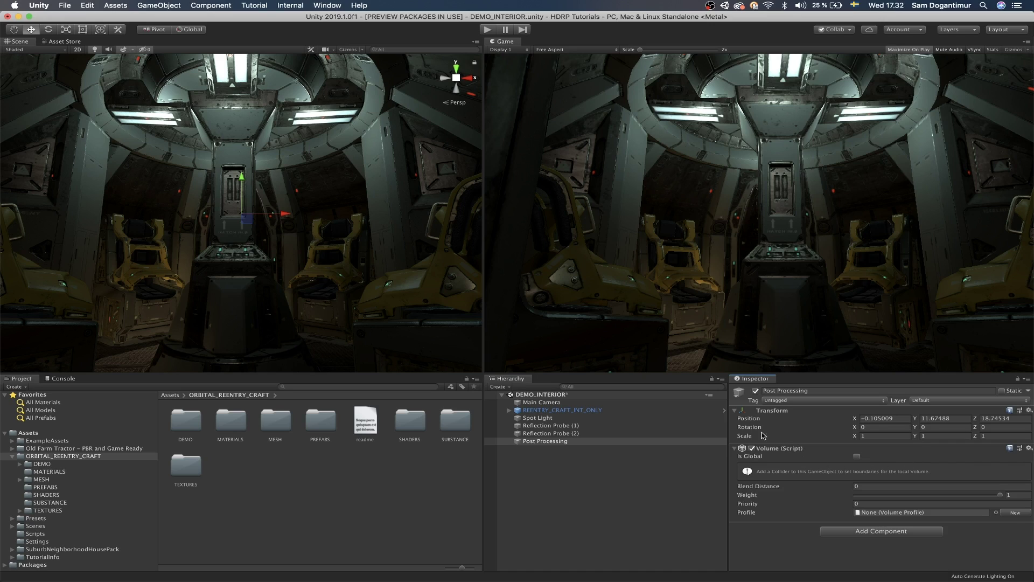
# Make the Volume global and create a new profile, Post Processing Profile 1
pyautogui.moveTo(756, 490)
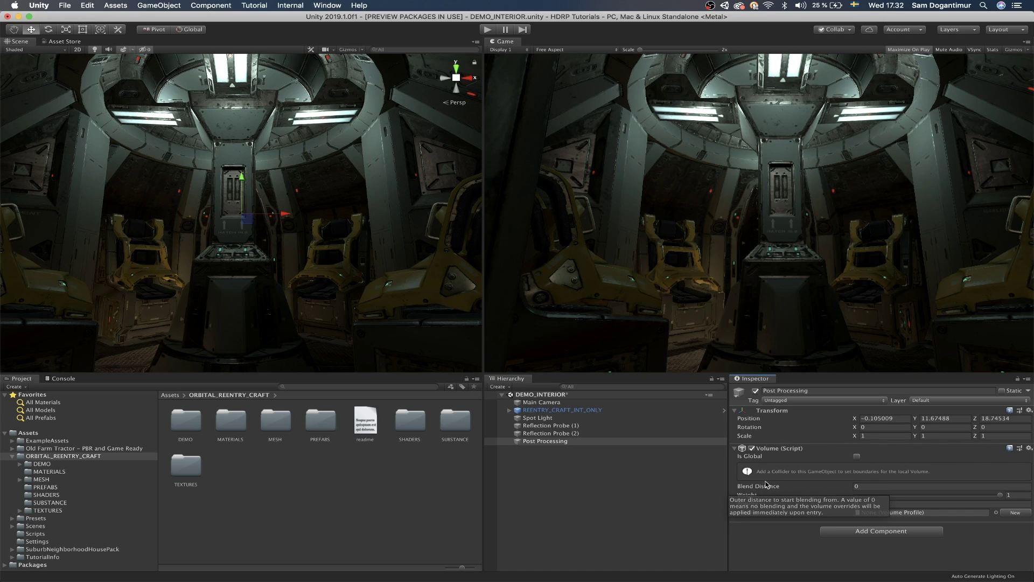
pyautogui.click(857, 457)
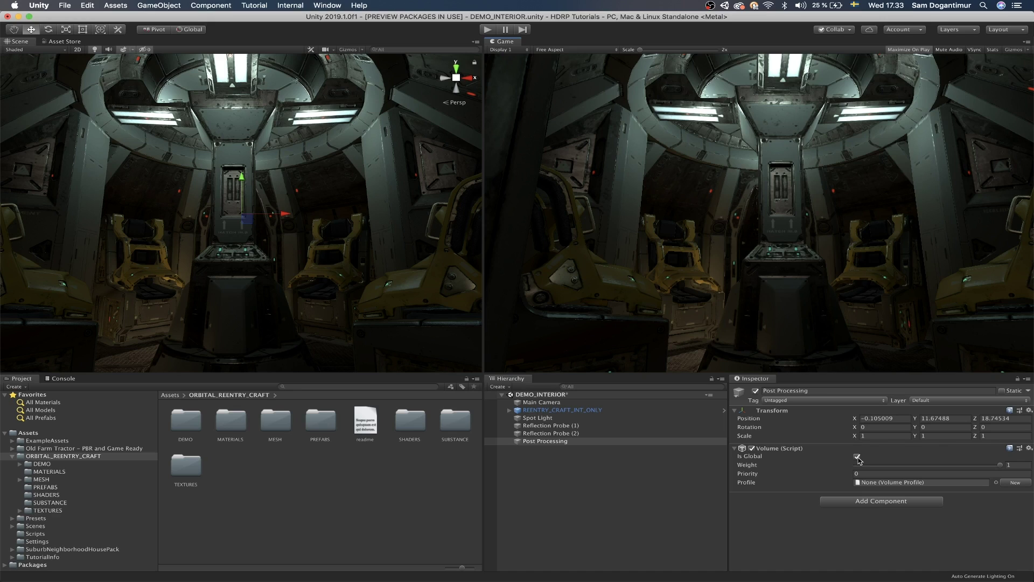
pyautogui.click(862, 482)
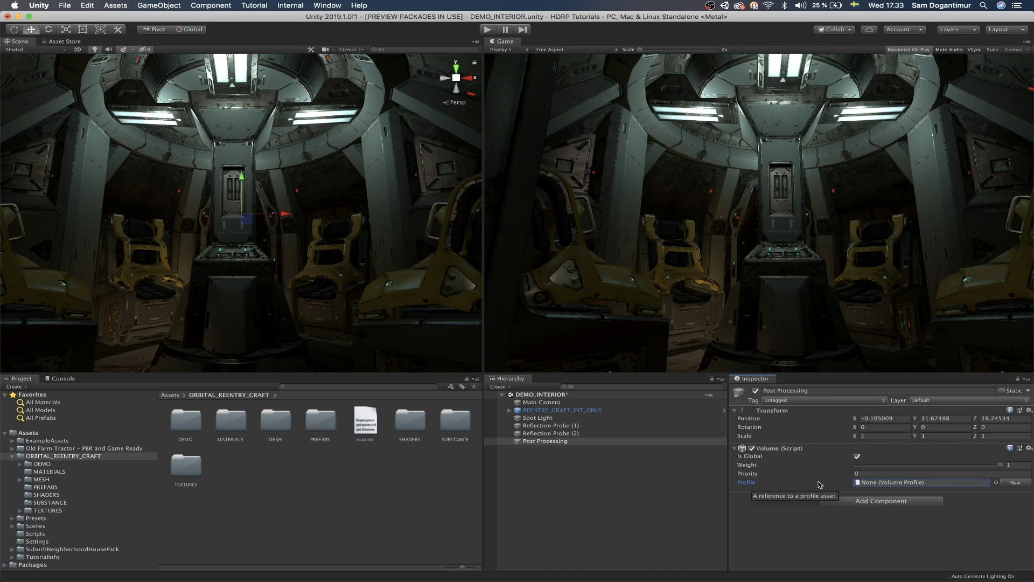
pyautogui.click(1007, 488)
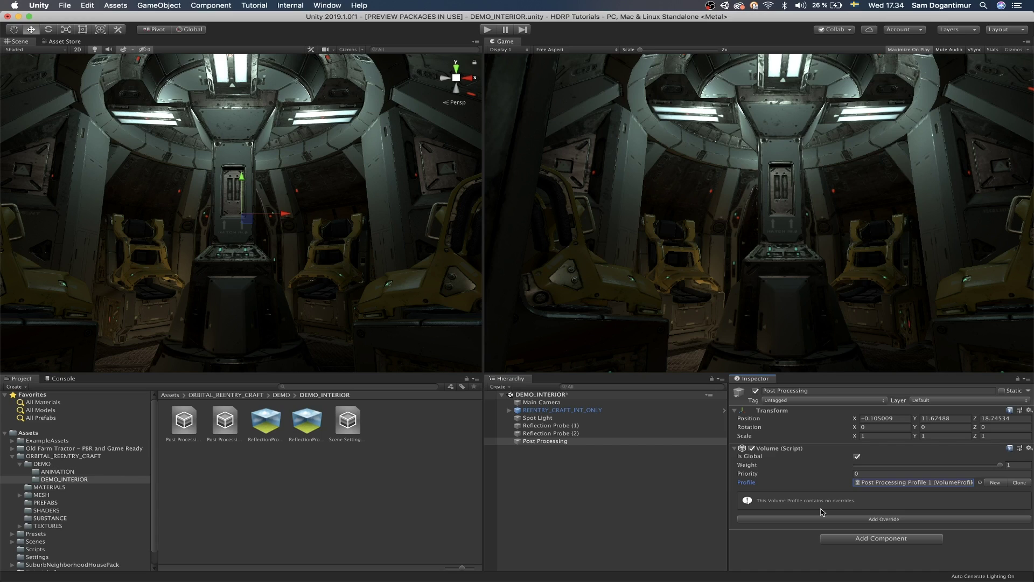
# Open the Add Override list on the Volume component
pyautogui.click(855, 524)
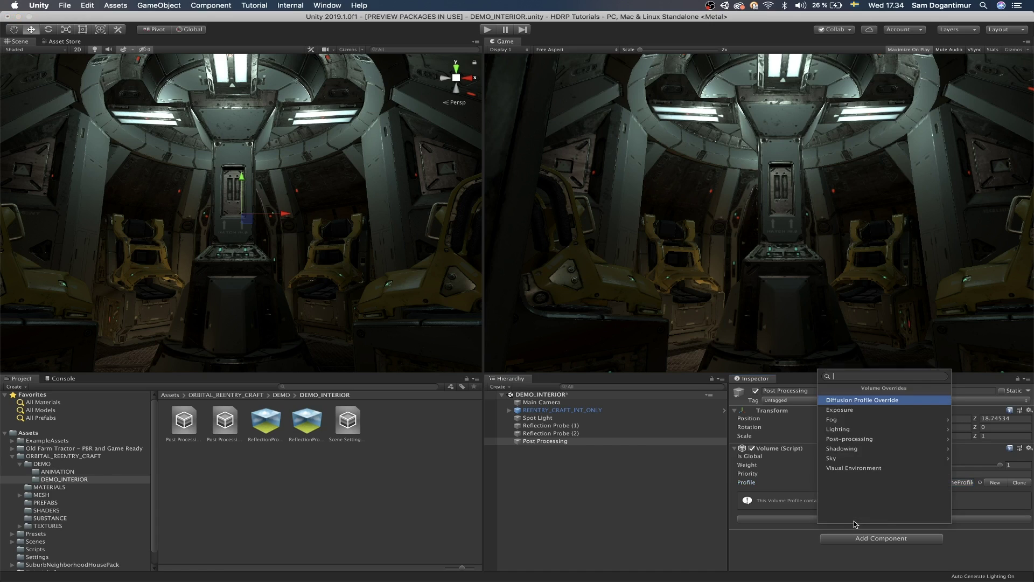
# Add a Bloom override from the Post-processing category
pyautogui.click(883, 440)
pyautogui.scroll(-3, 894, 452)
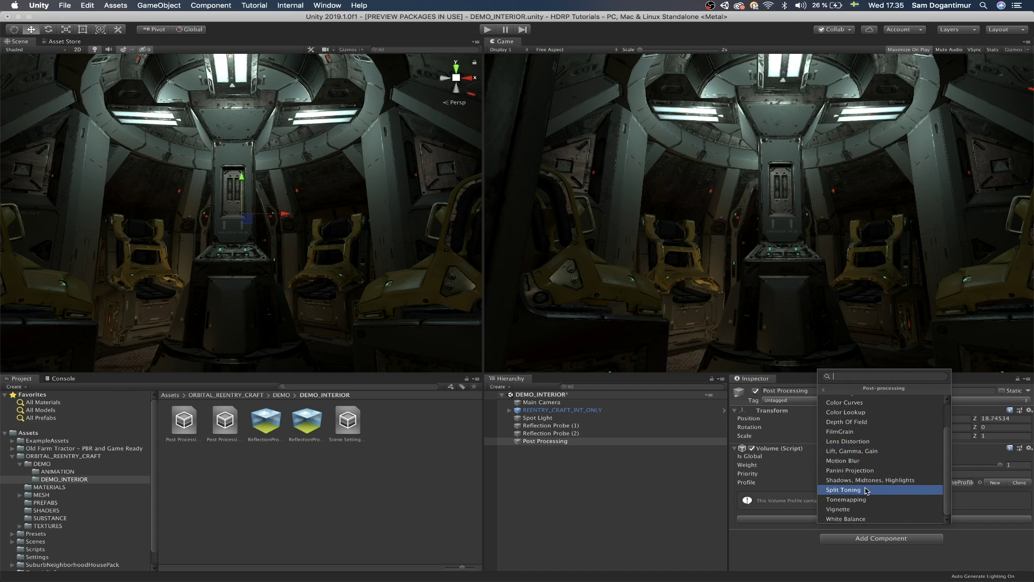
pyautogui.scroll(3, 883, 457)
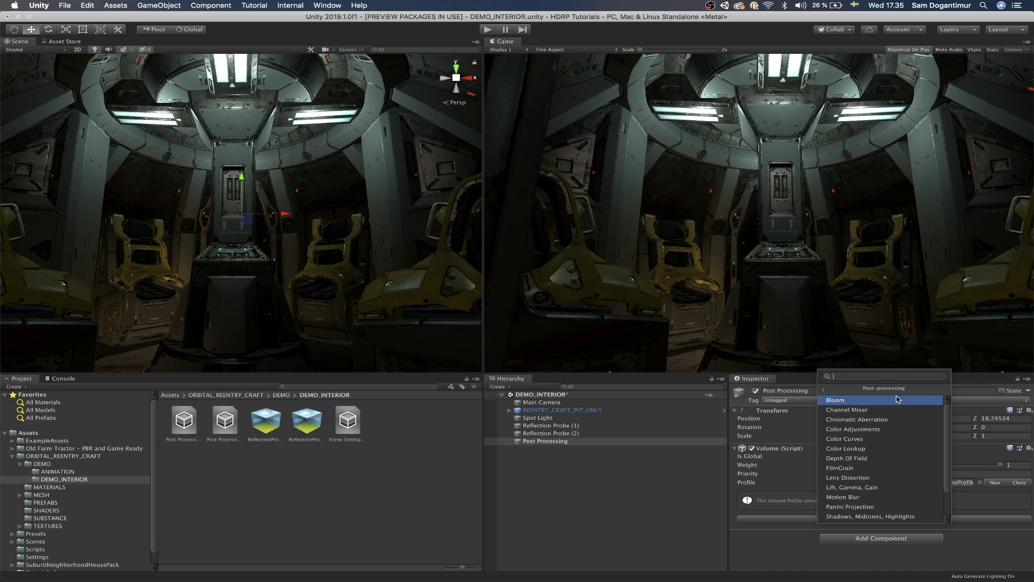
pyautogui.click(894, 400)
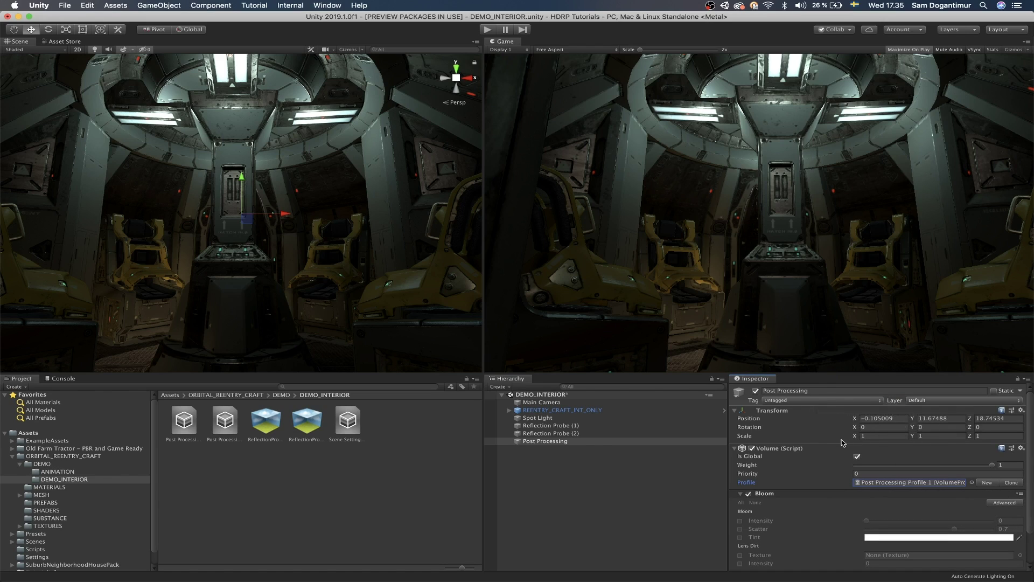
# Try the Bloom All and None override toggles
pyautogui.scroll(-2, 832, 452)
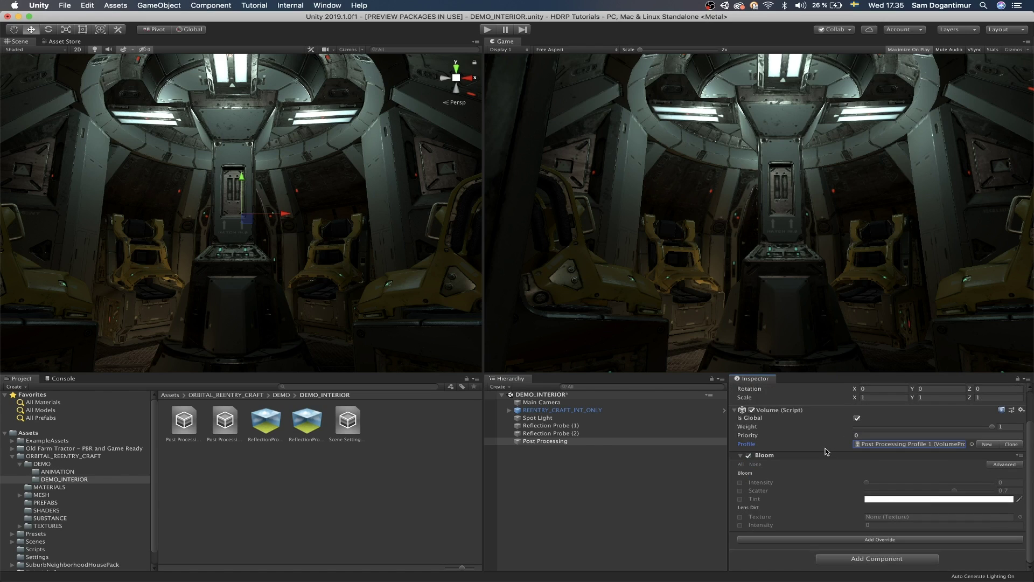
pyautogui.click(741, 465)
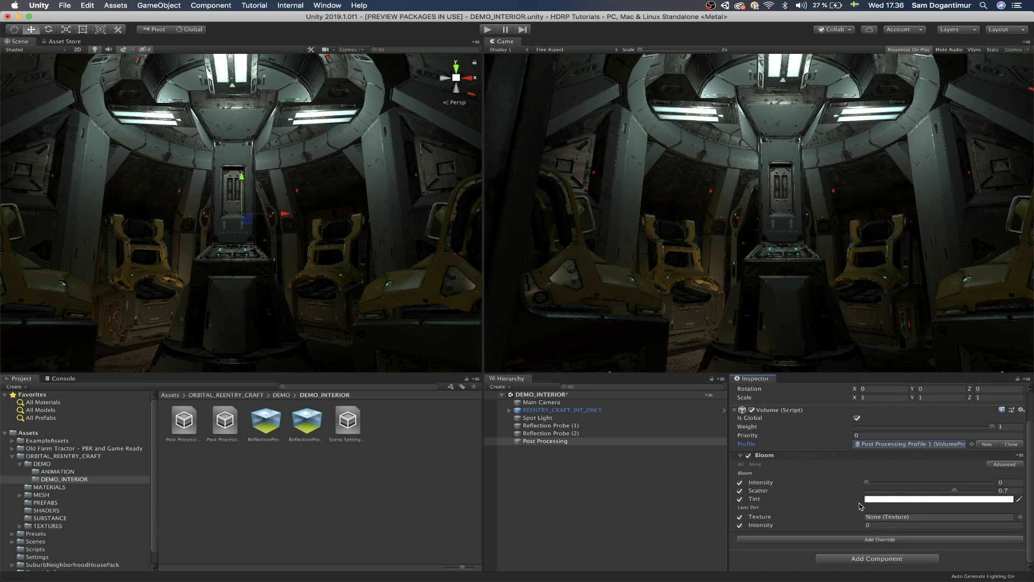
pyautogui.click(752, 465)
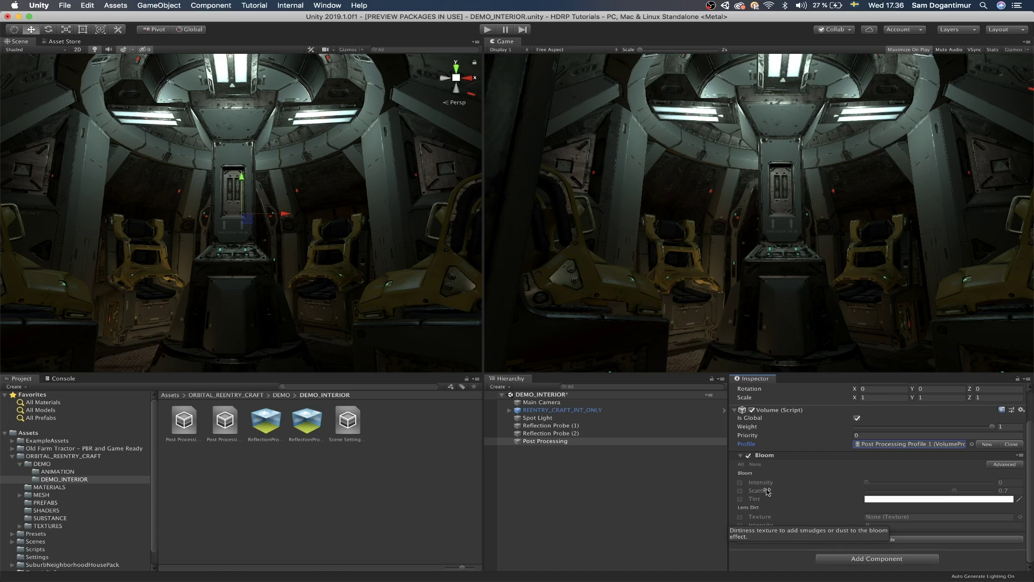
pyautogui.click(741, 464)
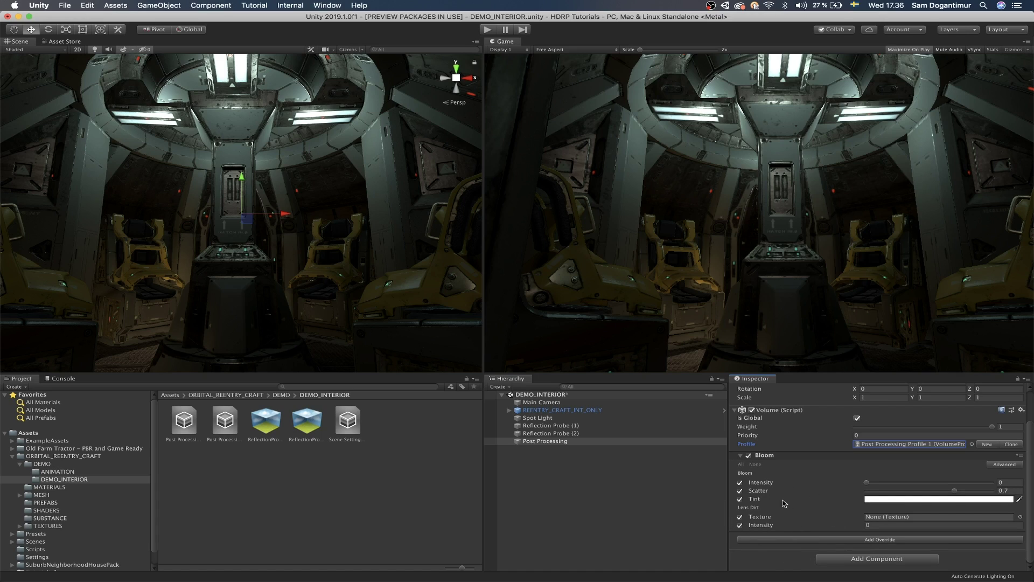
pyautogui.click(755, 464)
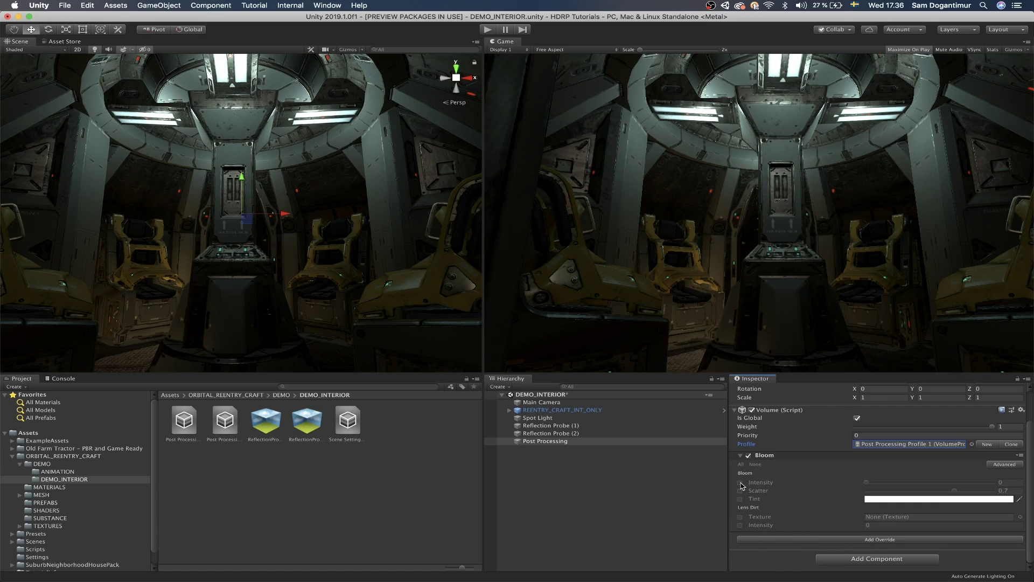
# Toggle the Intensity, Scatter and Tint overrides, then enable all Bloom parameters
pyautogui.click(739, 482)
pyautogui.click(739, 490)
pyautogui.click(740, 499)
pyautogui.click(740, 490)
pyautogui.click(740, 499)
pyautogui.click(740, 482)
pyautogui.click(740, 483)
pyautogui.click(739, 482)
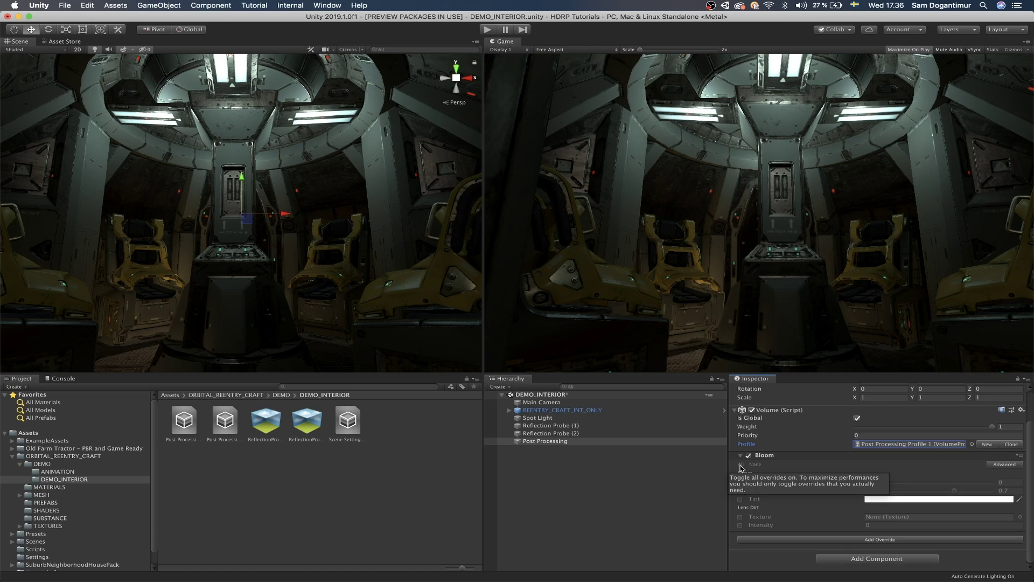
pyautogui.click(741, 466)
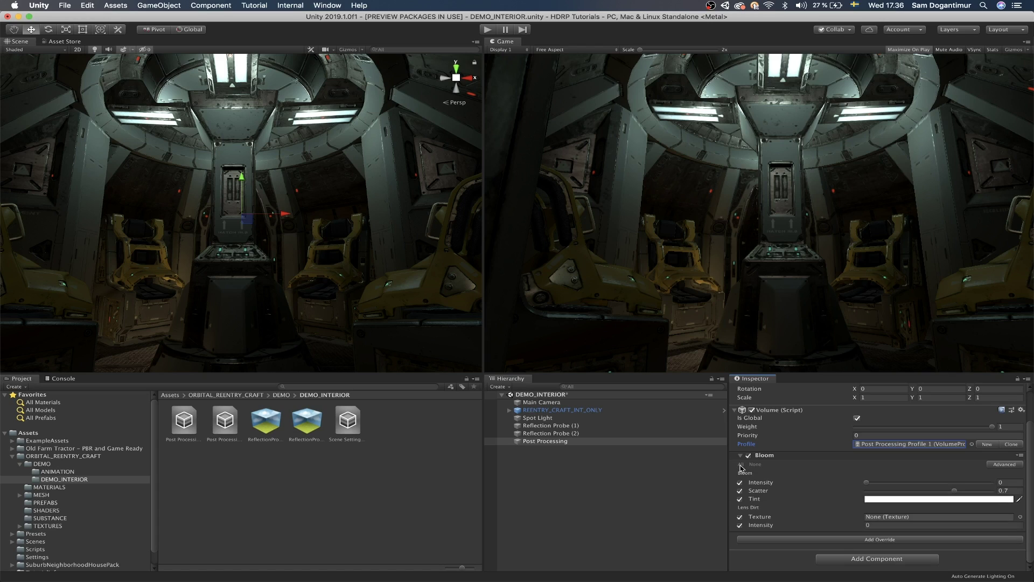
# Drag Bloom Intensity to about 0.486 and Scatter to about 0.126
pyautogui.click(867, 483)
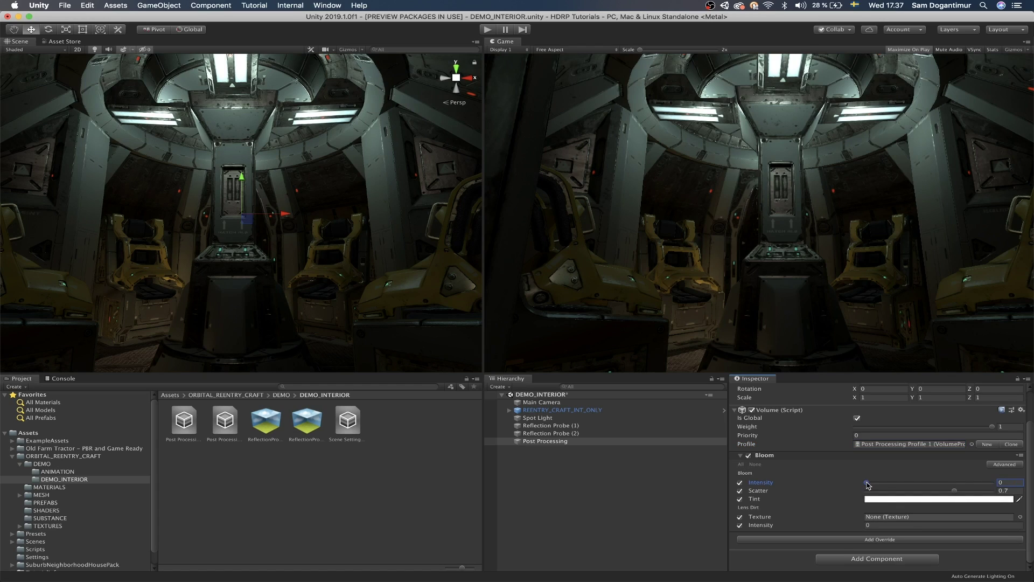
pyautogui.moveTo(868, 485); pyautogui.dragTo(963, 485)
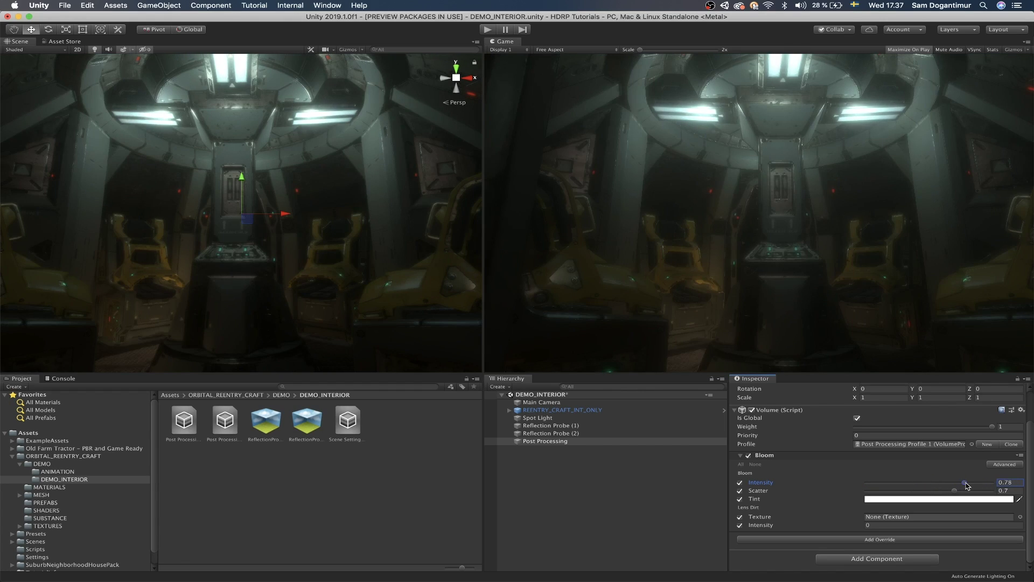
pyautogui.moveTo(967, 486); pyautogui.dragTo(971, 487)
pyautogui.moveTo(956, 492); pyautogui.dragTo(820, 501)
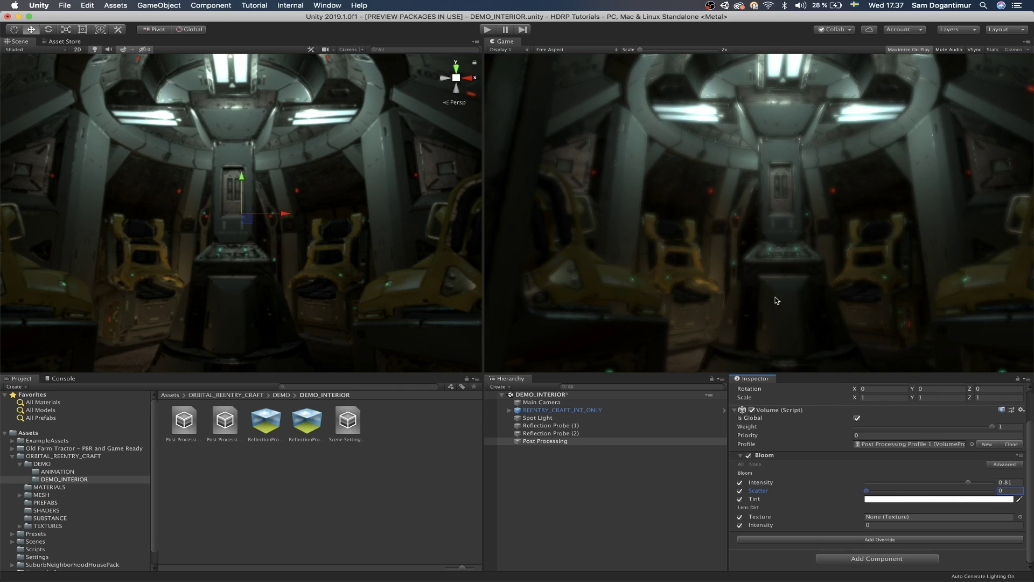
pyautogui.moveTo(867, 497); pyautogui.dragTo(943, 499)
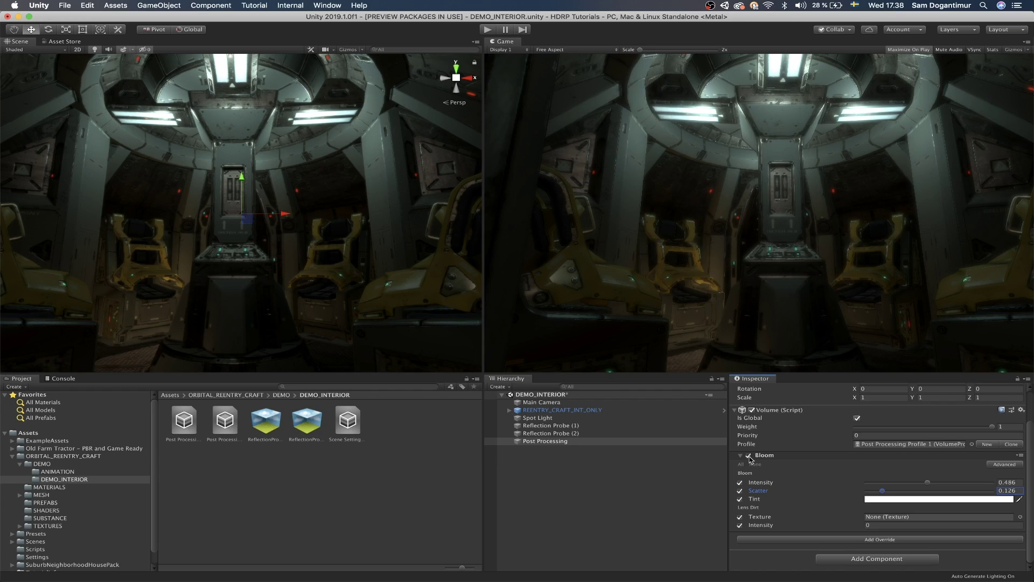
# Switch Bloom off and on twice to compare, then collapse the Bloom settings
pyautogui.click(748, 456)
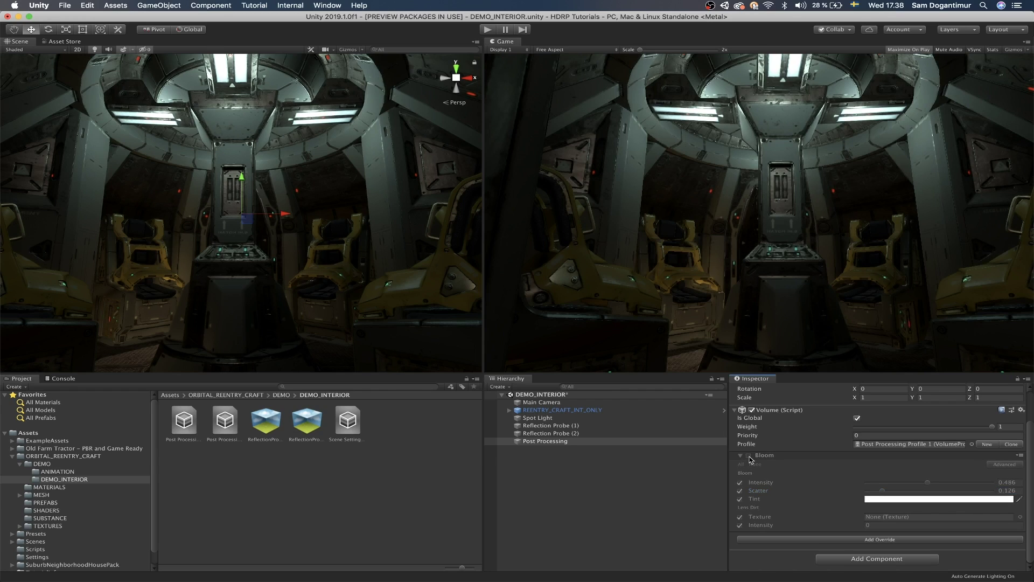
pyautogui.click(750, 456)
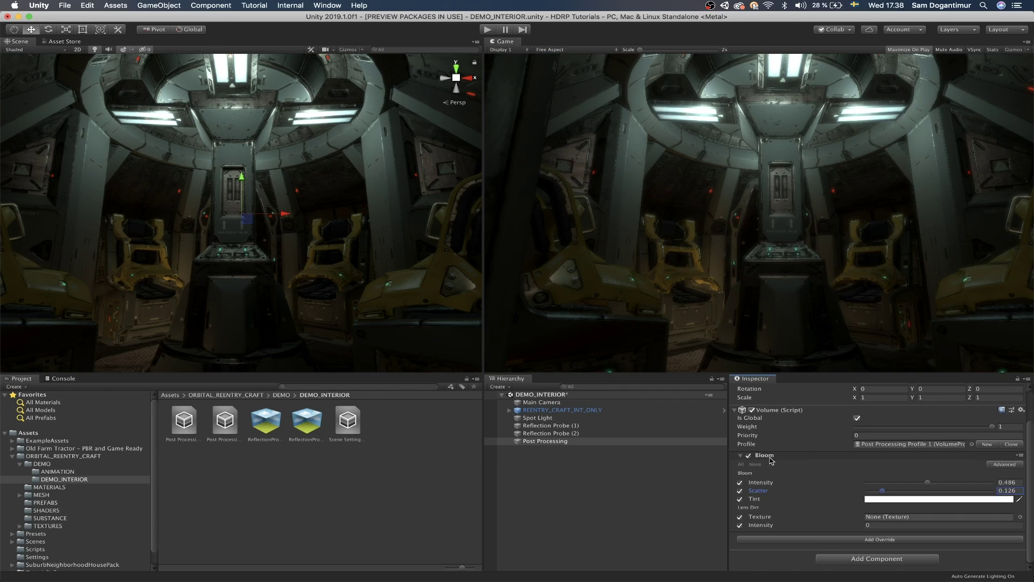
pyautogui.click(748, 456)
pyautogui.click(749, 455)
pyautogui.press('Tab')
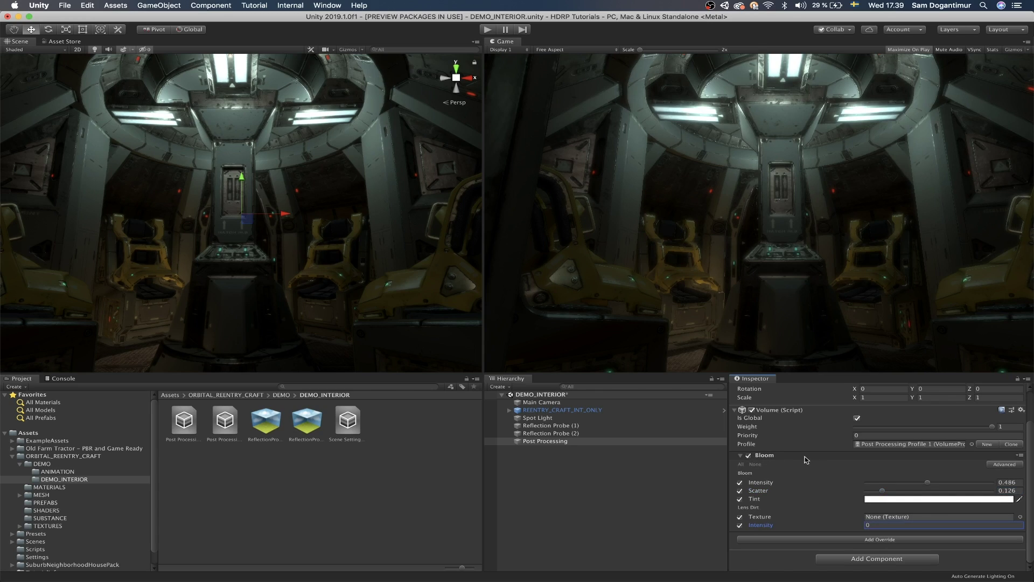
pyautogui.click(789, 457)
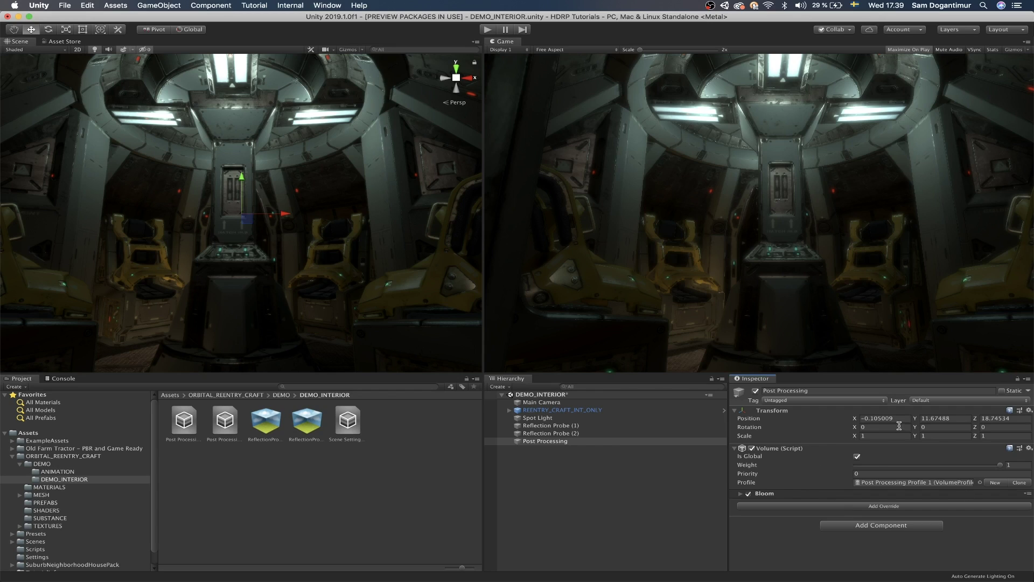
# Add a Panini Projection override from the Post-processing category
pyautogui.click(921, 507)
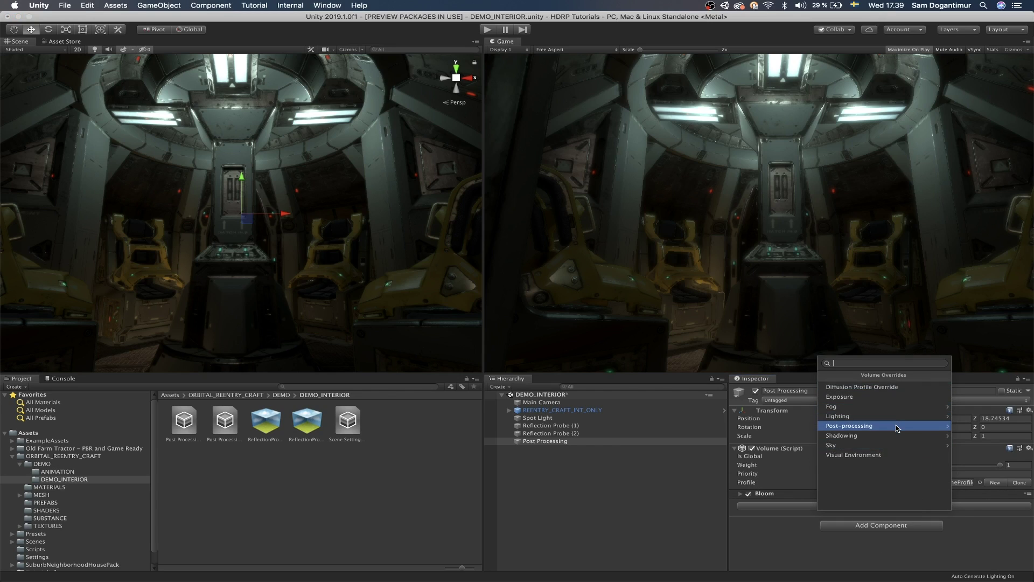
pyautogui.click(897, 425)
pyautogui.scroll(-2, 898, 426)
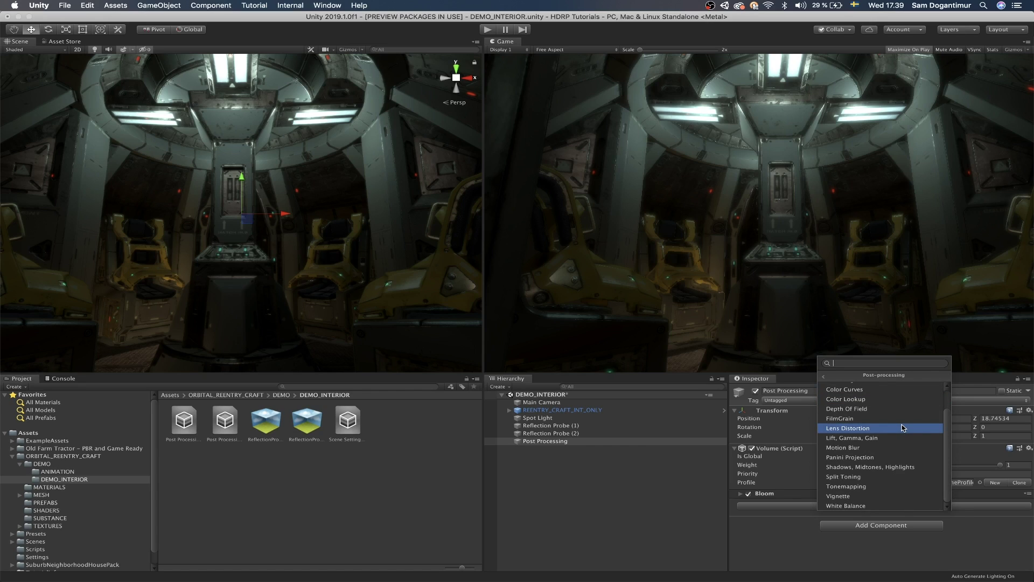
pyautogui.click(900, 457)
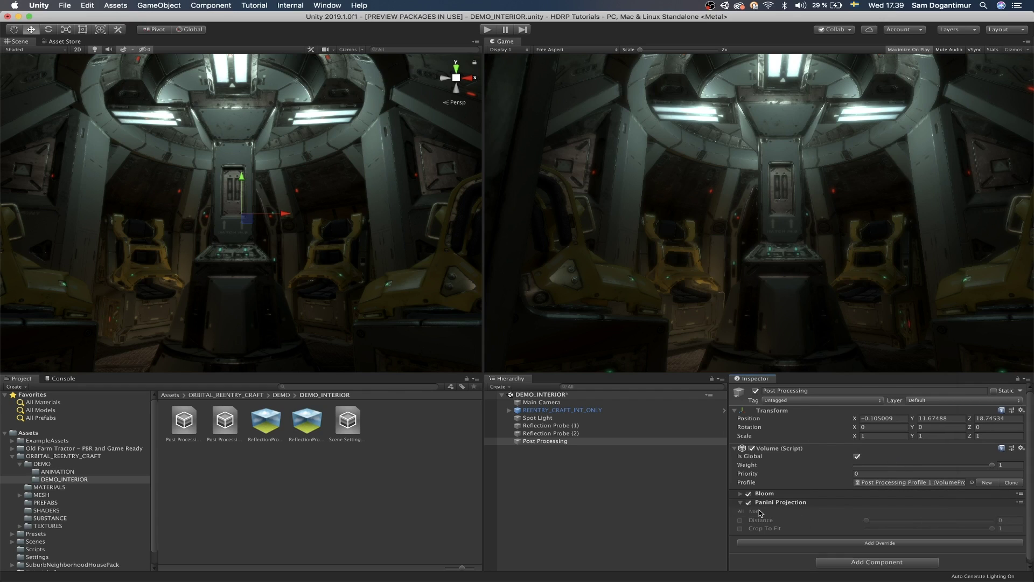
# Enable both Panini Projection parameters and set Distance to about 0.047
pyautogui.click(741, 511)
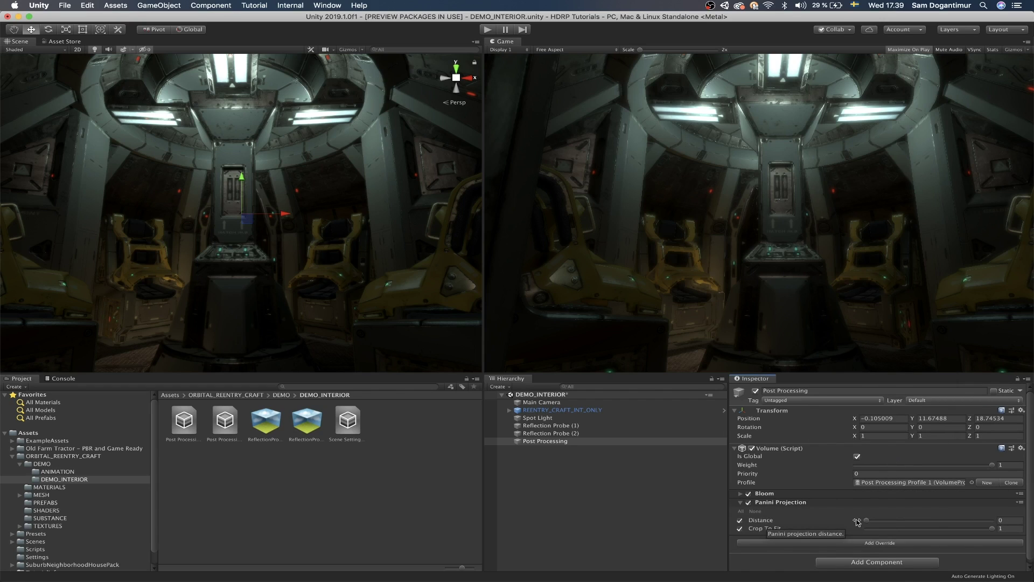
pyautogui.moveTo(868, 521)
pyautogui.mouseDown()
pyautogui.moveTo(992, 527)
pyautogui.moveTo(805, 523)
pyautogui.moveTo(905, 527)
pyautogui.moveTo(861, 527)
pyautogui.moveTo(893, 526)
pyautogui.moveTo(875, 525)
pyautogui.mouseUp()
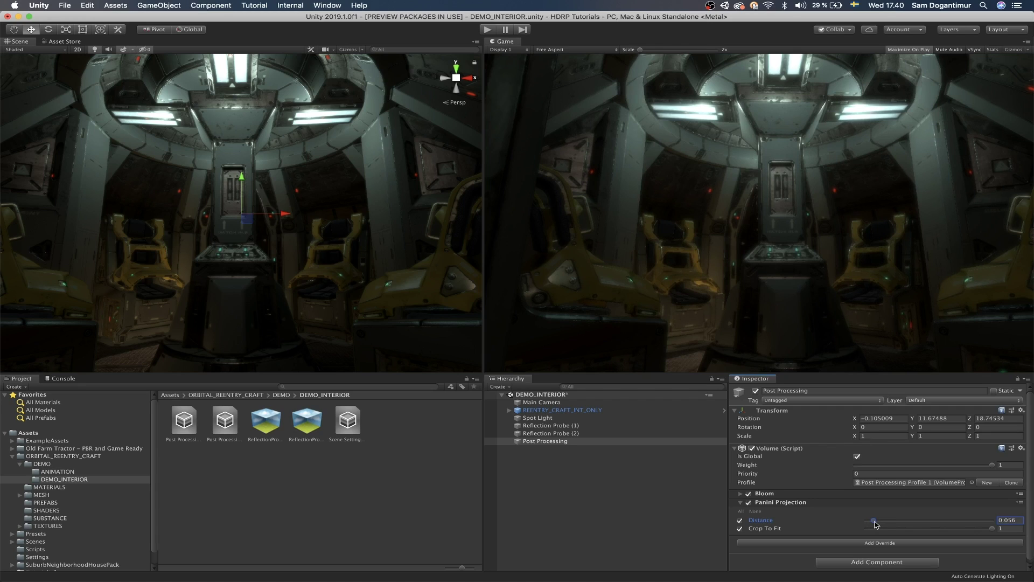
pyautogui.moveTo(875, 525)
pyautogui.mouseDown()
pyautogui.moveTo(854, 523)
pyautogui.moveTo(876, 523)
pyautogui.mouseUp()
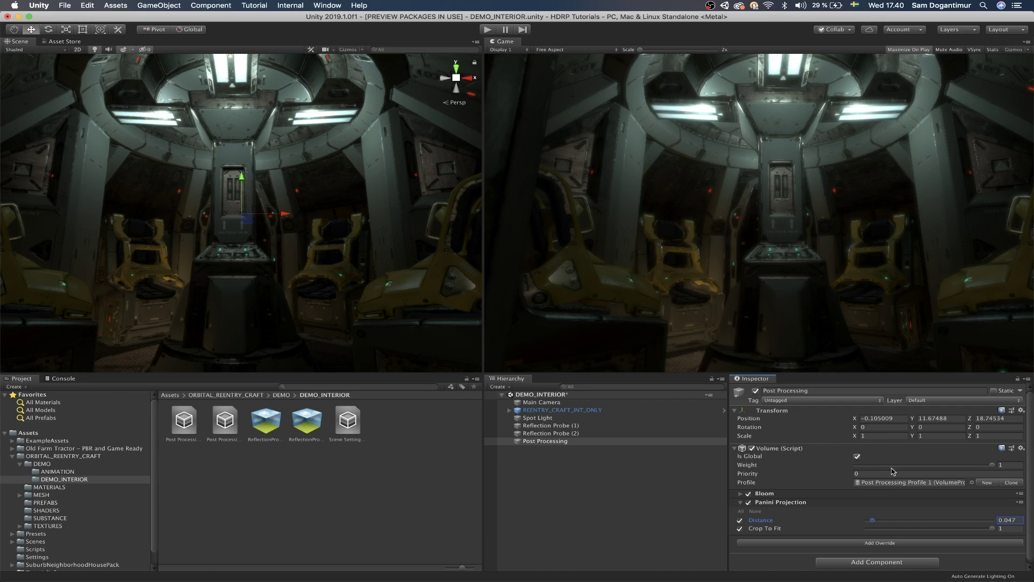
# Preview a lower volume Weight, restore it to 1, and collapse Panini Projection
pyautogui.click(778, 466)
pyautogui.moveTo(992, 466); pyautogui.dragTo(829, 477)
pyautogui.moveTo(894, 466); pyautogui.dragTo(1019, 472)
pyautogui.click(862, 474)
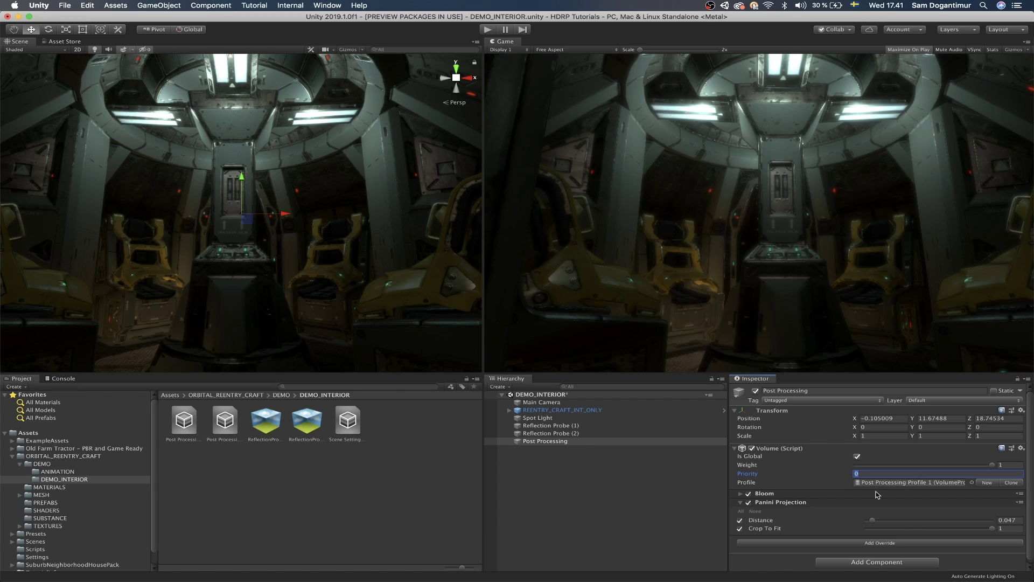
pyautogui.click(862, 502)
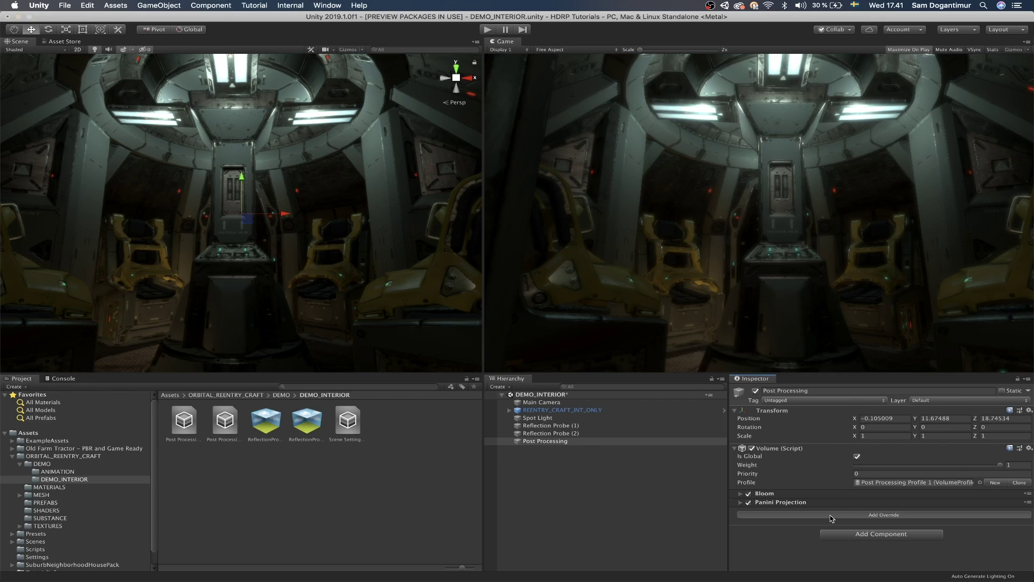
# Add a Lighting > Ambient Occlusion override, enable All, raise Intensity to 0.34, and collapse it
pyautogui.click(831, 515)
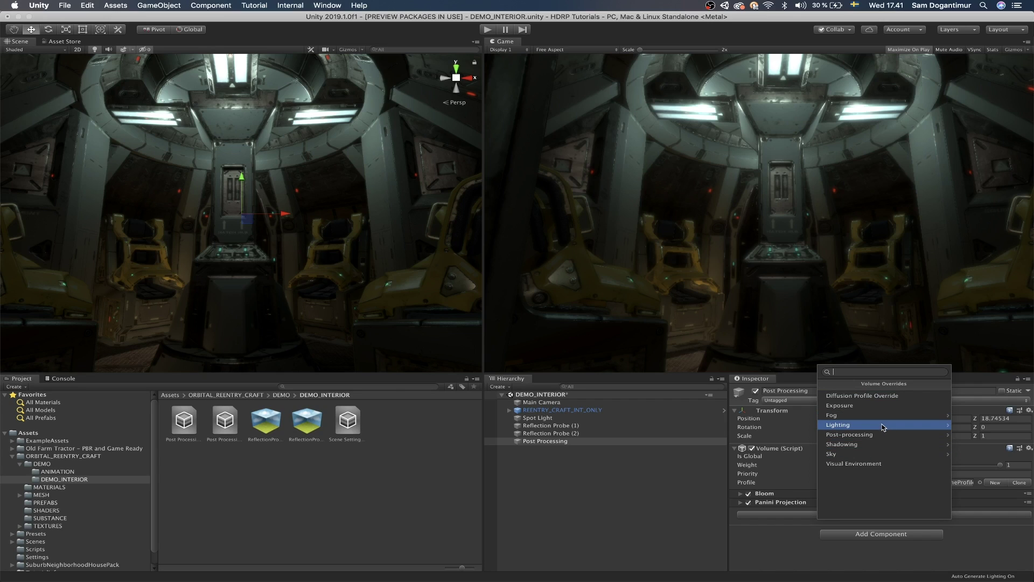
pyautogui.click(800, 543)
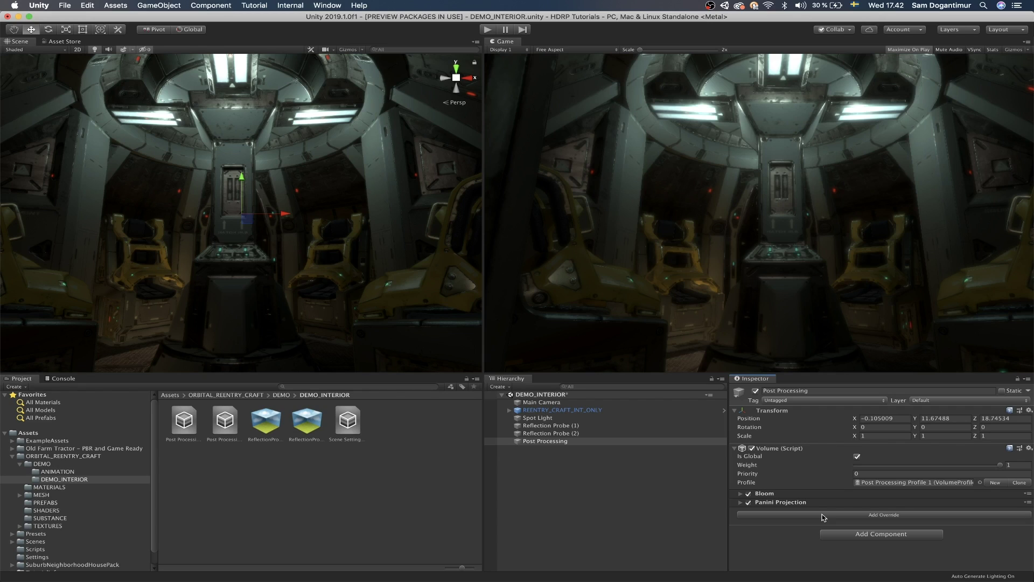
pyautogui.click(812, 476)
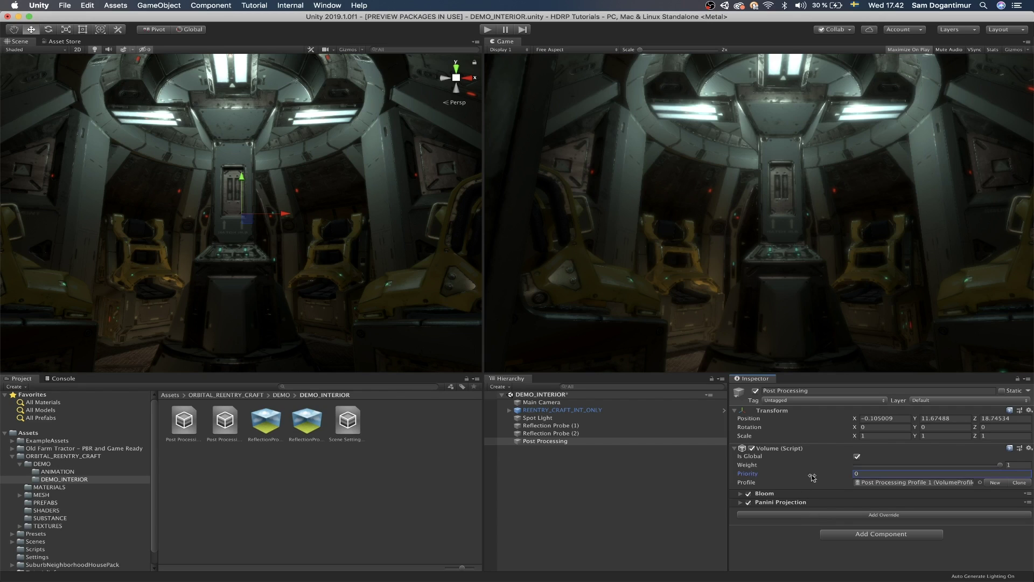
pyautogui.click(867, 514)
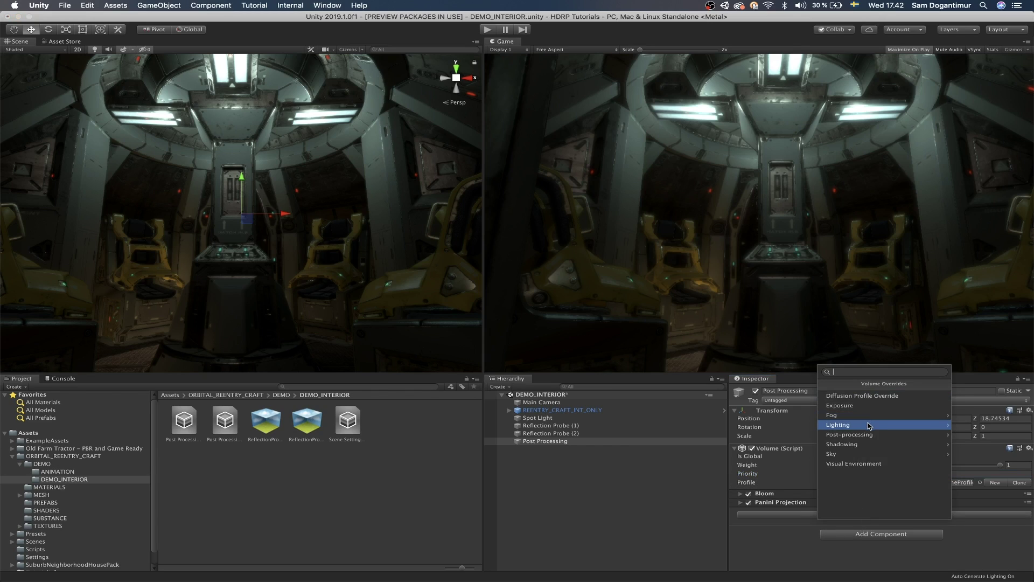
pyautogui.click(871, 425)
pyautogui.click(892, 399)
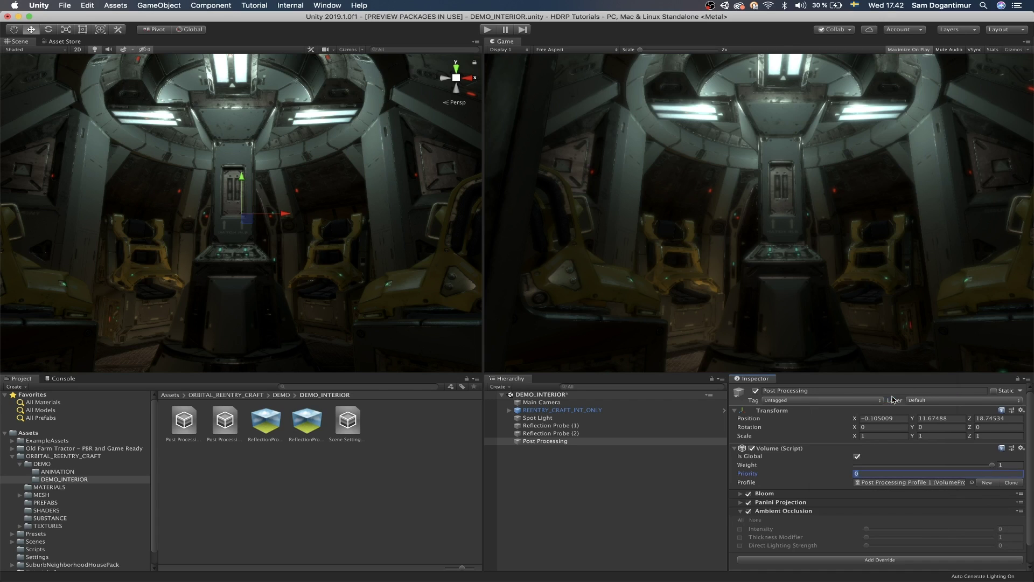
pyautogui.click(741, 520)
pyautogui.moveTo(893, 531); pyautogui.dragTo(886, 531)
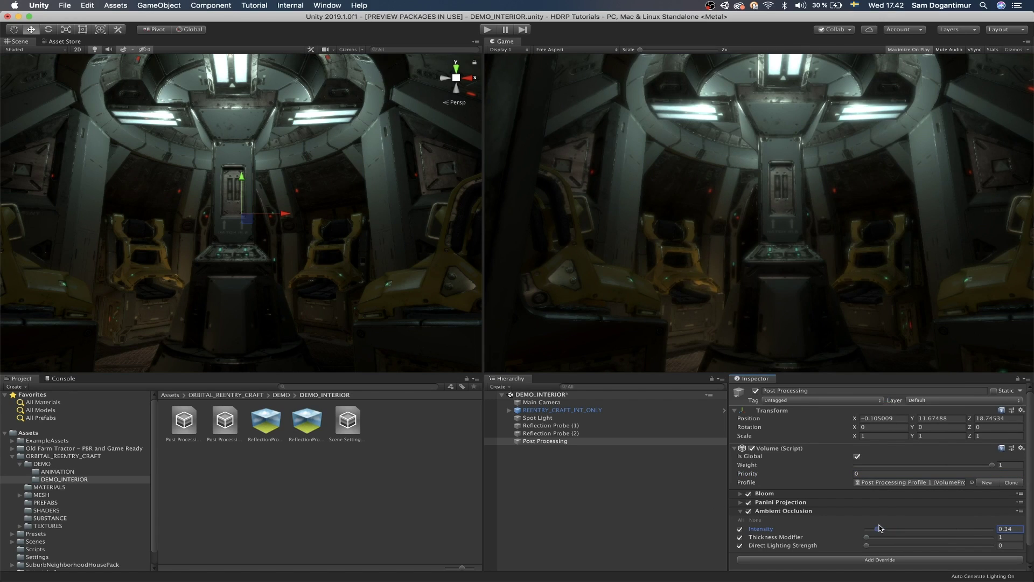
pyautogui.click(804, 511)
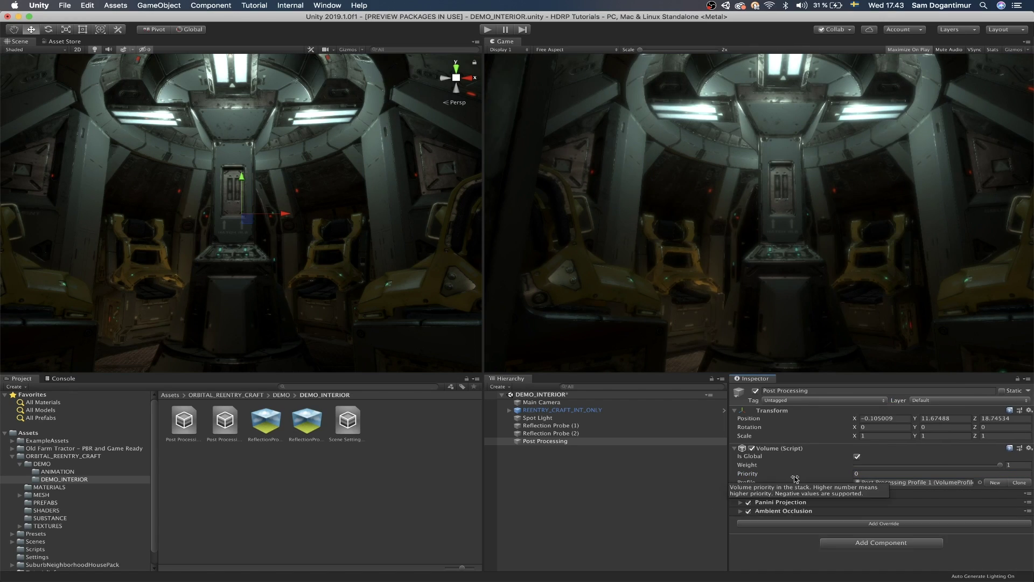
# Bring up the context menu on the Ambient Occlusion override header
pyautogui.rightClick(812, 512)
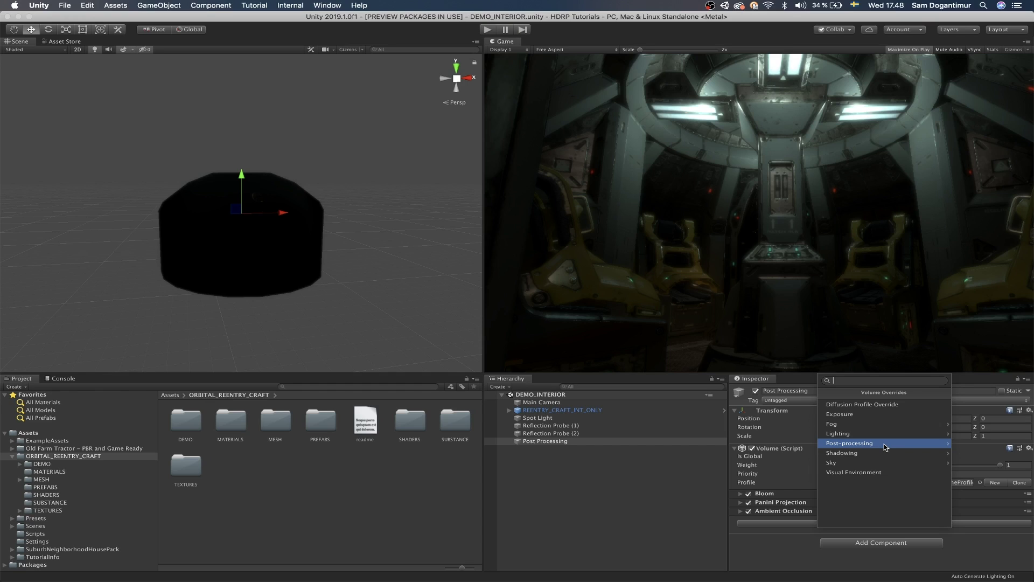
# Add a Post-processing > Chromatic Aberration override with All enabled and Intensity at 0.167
pyautogui.click(884, 447)
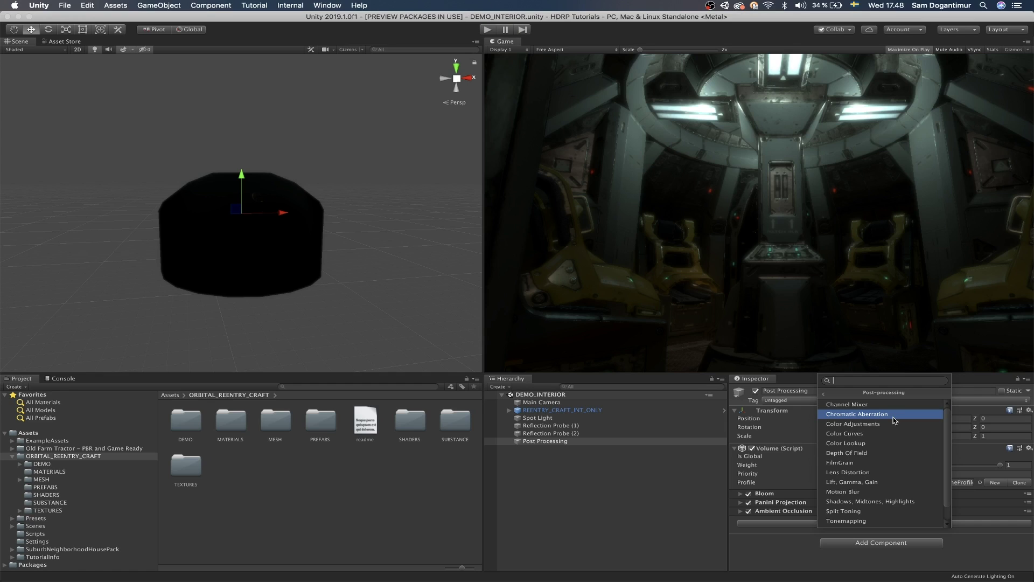
pyautogui.click(893, 417)
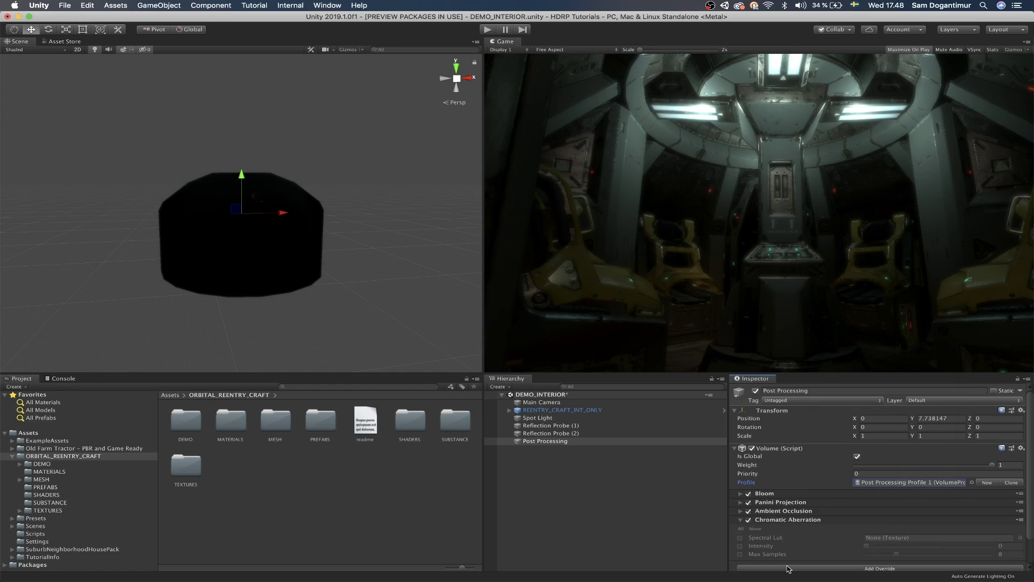
pyautogui.click(741, 529)
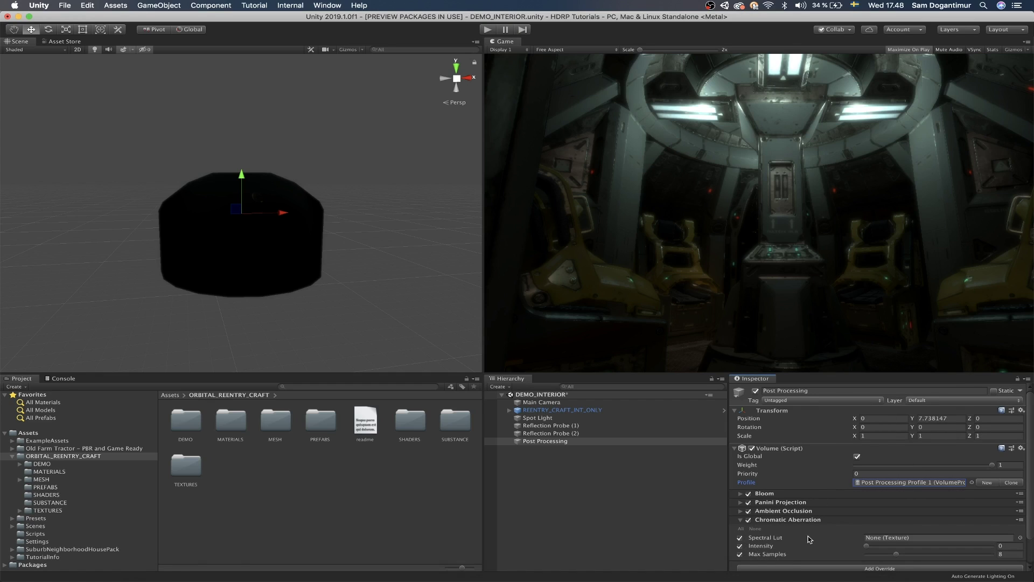
pyautogui.moveTo(868, 545); pyautogui.dragTo(889, 546)
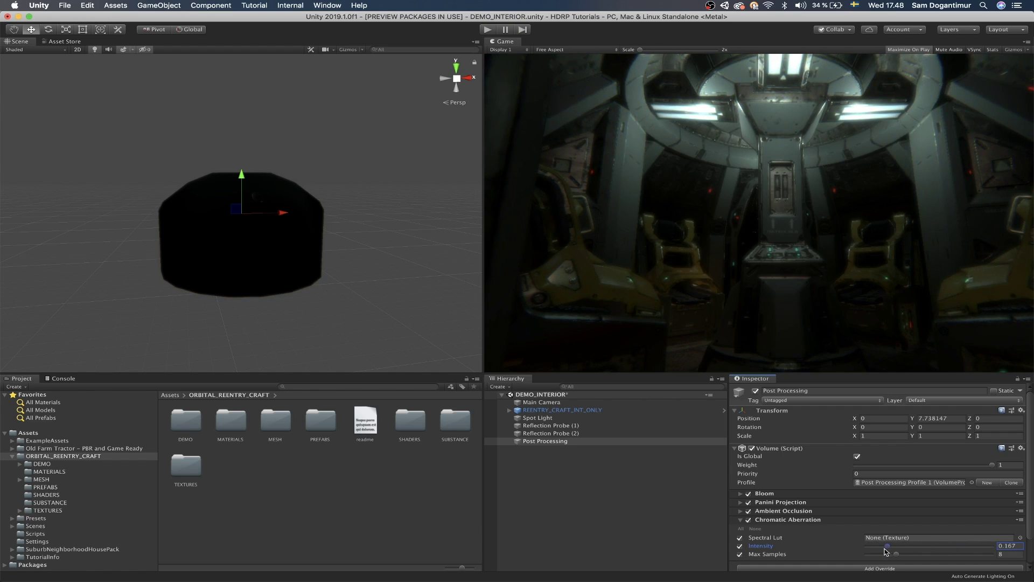
# Add a Color Adjustments override with all settings enabled and Saturation set to 68.6
pyautogui.click(811, 521)
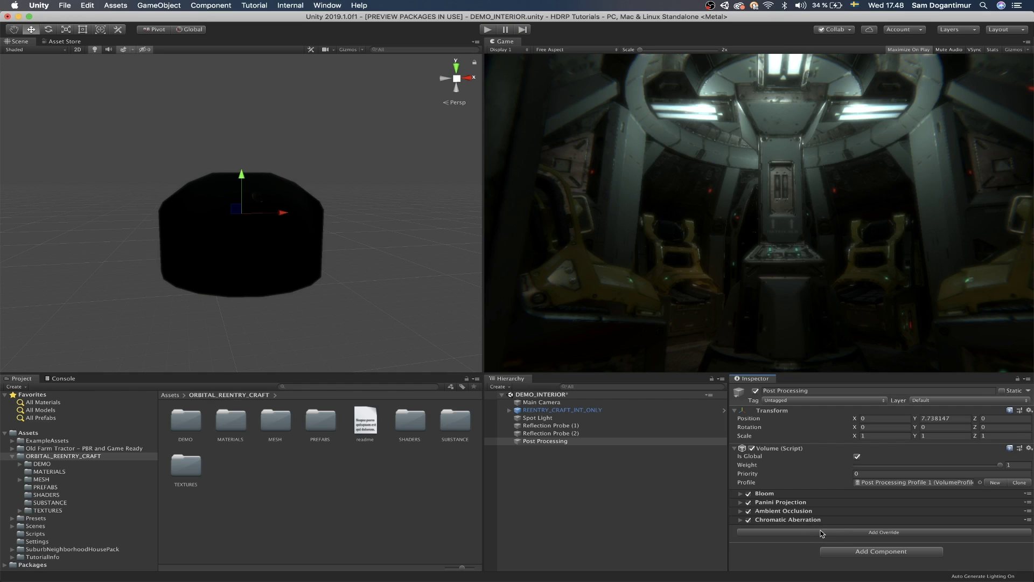
pyautogui.click(817, 533)
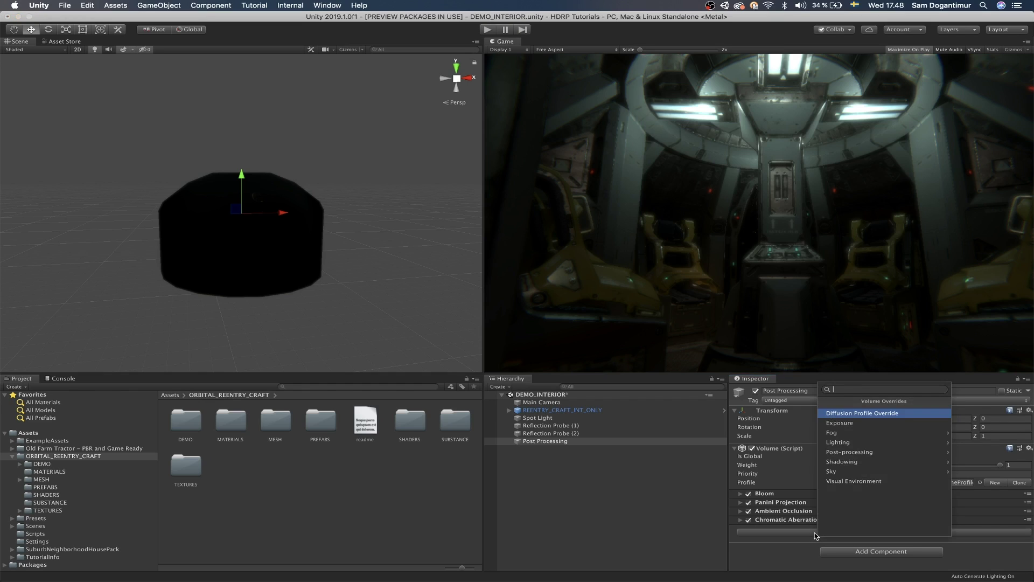
pyautogui.click(904, 453)
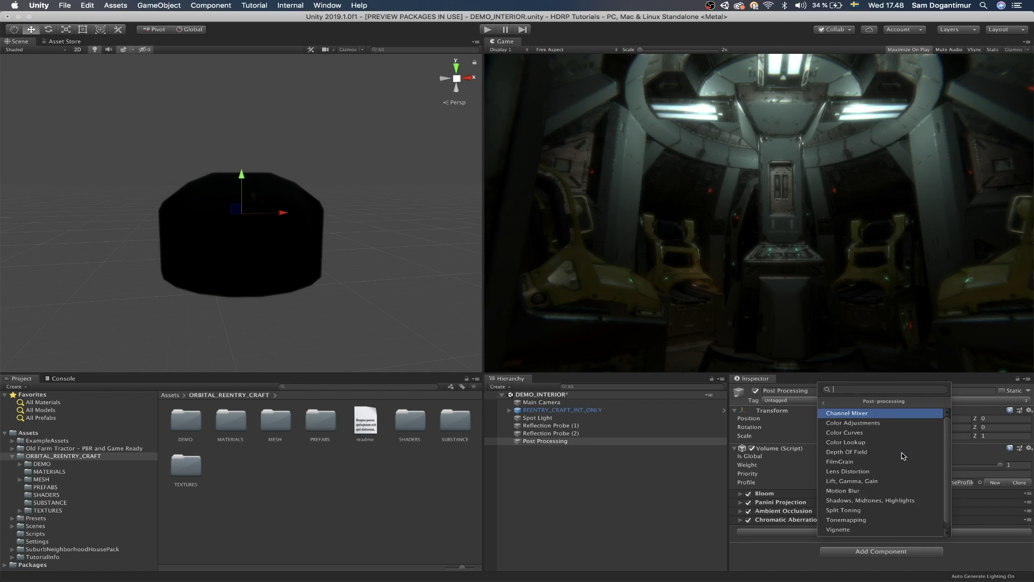
pyautogui.click(897, 424)
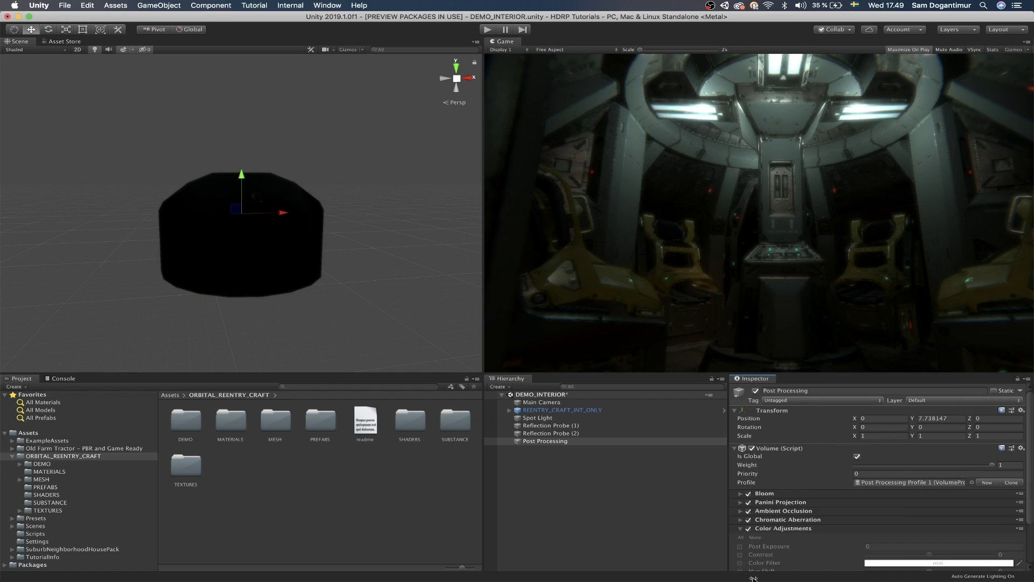
pyautogui.scroll(-2, 771, 514)
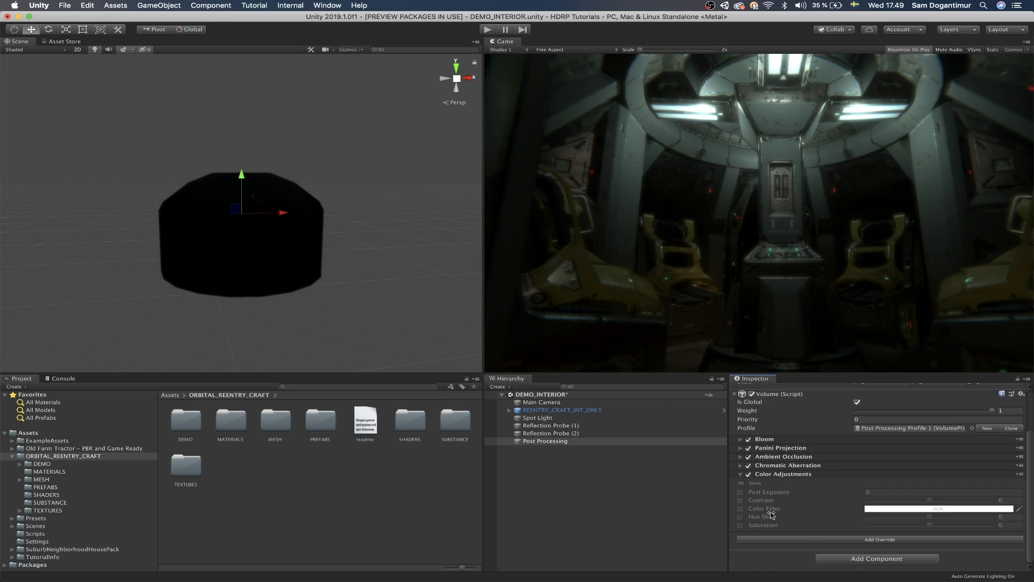
pyautogui.click(742, 483)
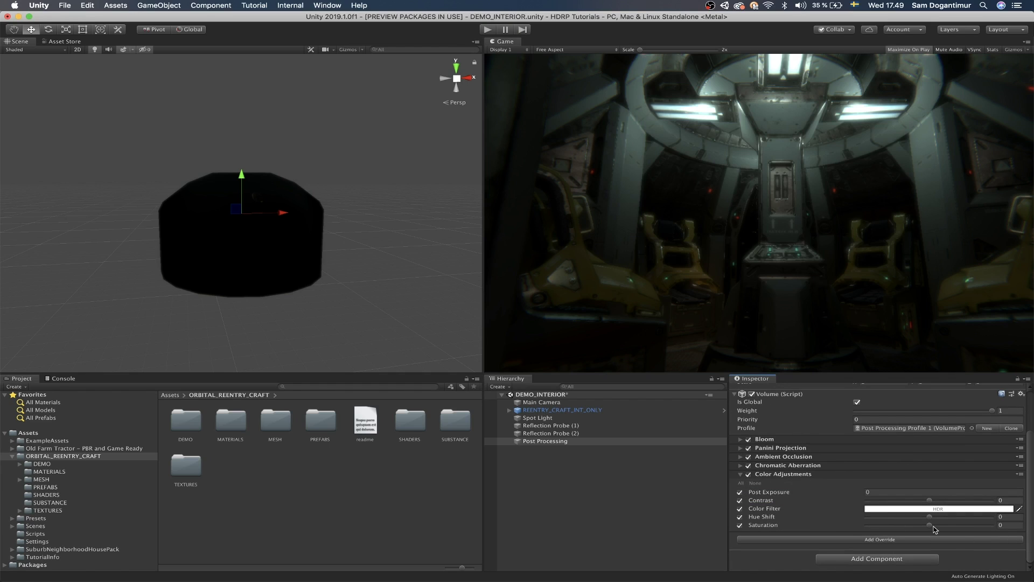
pyautogui.moveTo(929, 526); pyautogui.dragTo(718, 527)
pyautogui.moveTo(887, 527); pyautogui.dragTo(972, 530)
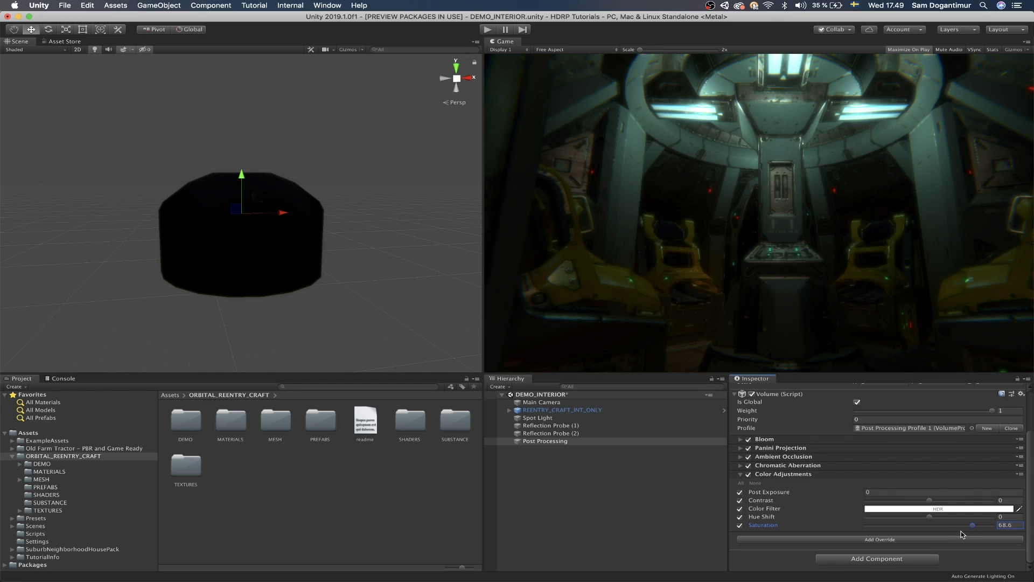
# Collapse Color Adjustments and bring up the Post-processing overrides list again
pyautogui.click(888, 475)
pyautogui.click(879, 539)
pyautogui.click(867, 451)
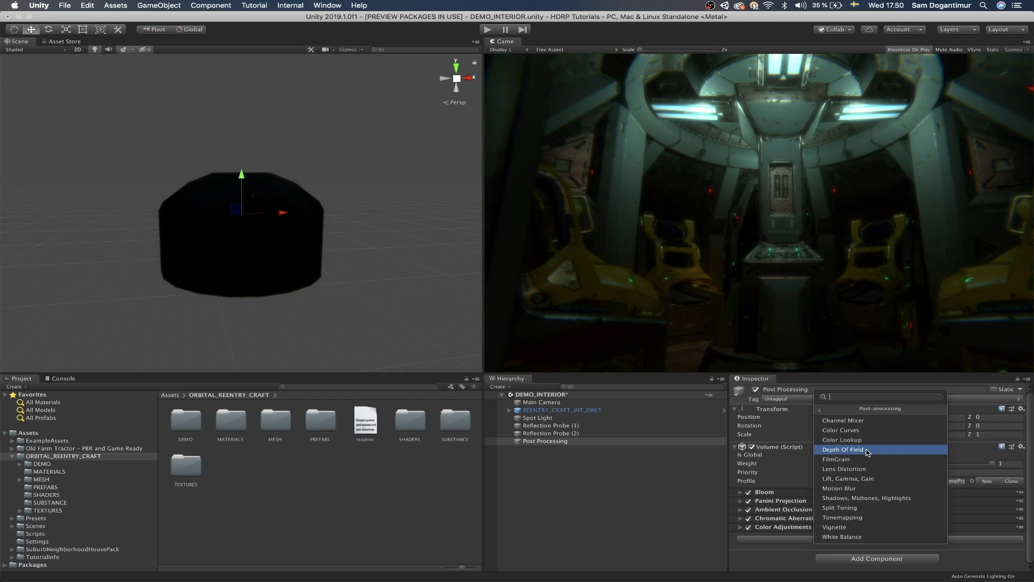
# Add Depth Of Field with Focus Mode set to Manual and a longer Near Blur End
pyautogui.click(843, 449)
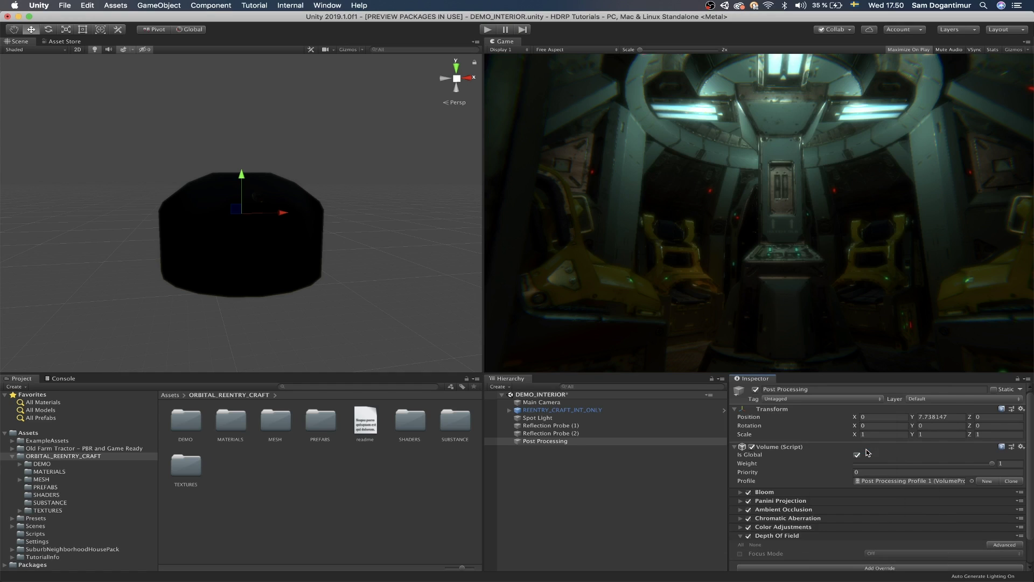
pyautogui.scroll(-2, 791, 523)
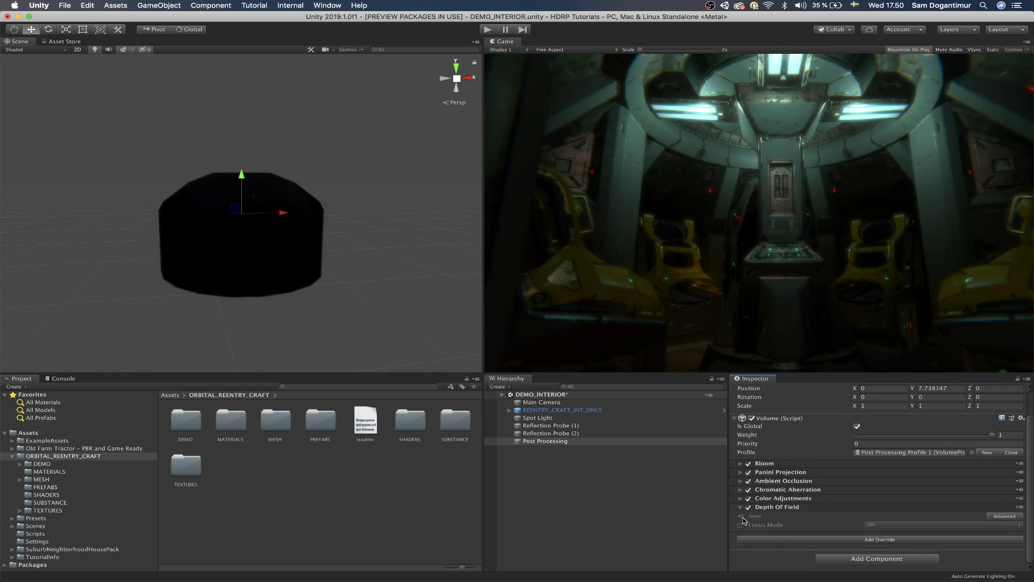
pyautogui.click(739, 524)
pyautogui.click(880, 525)
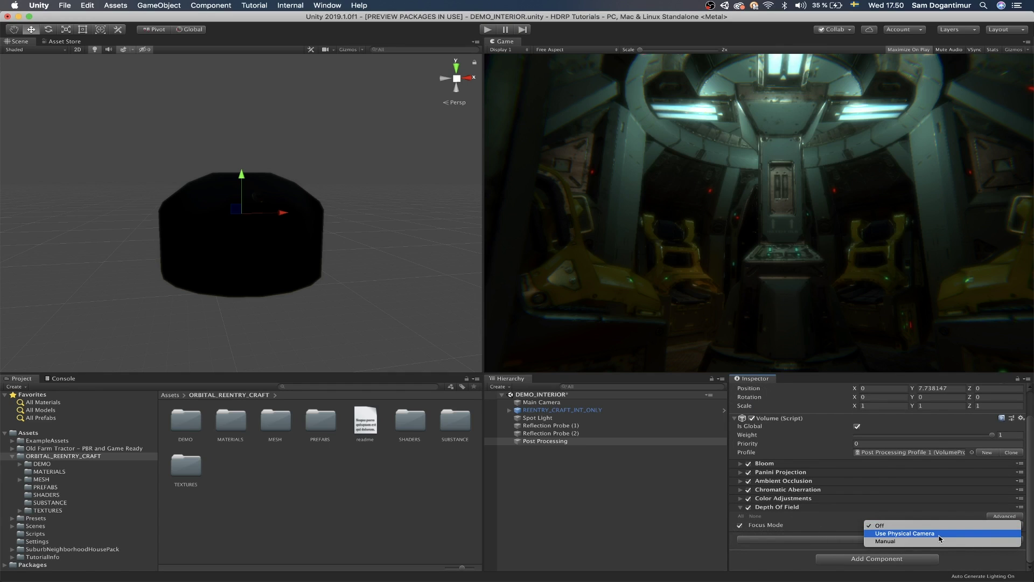
pyautogui.click(926, 541)
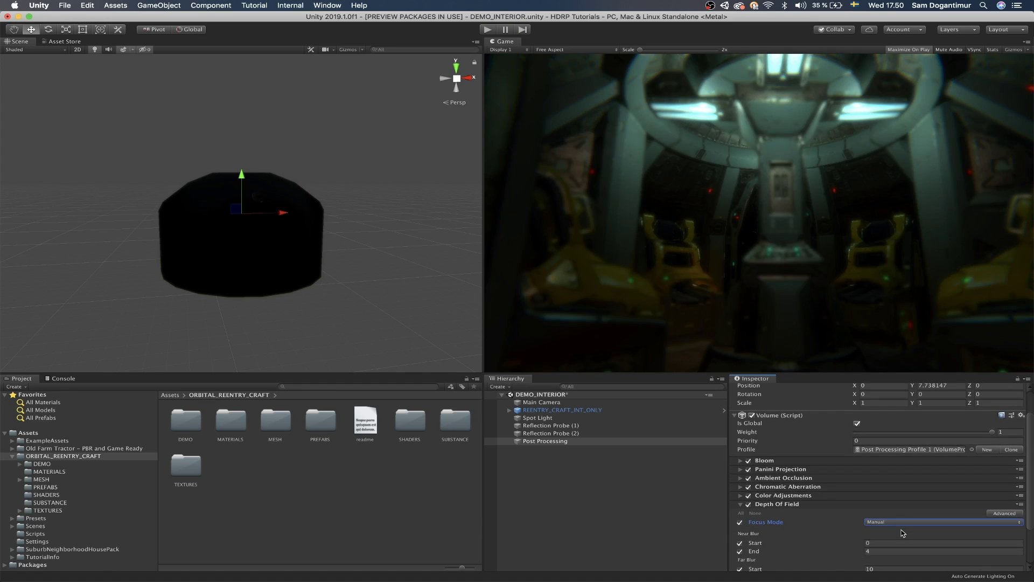
pyautogui.scroll(-3, 903, 533)
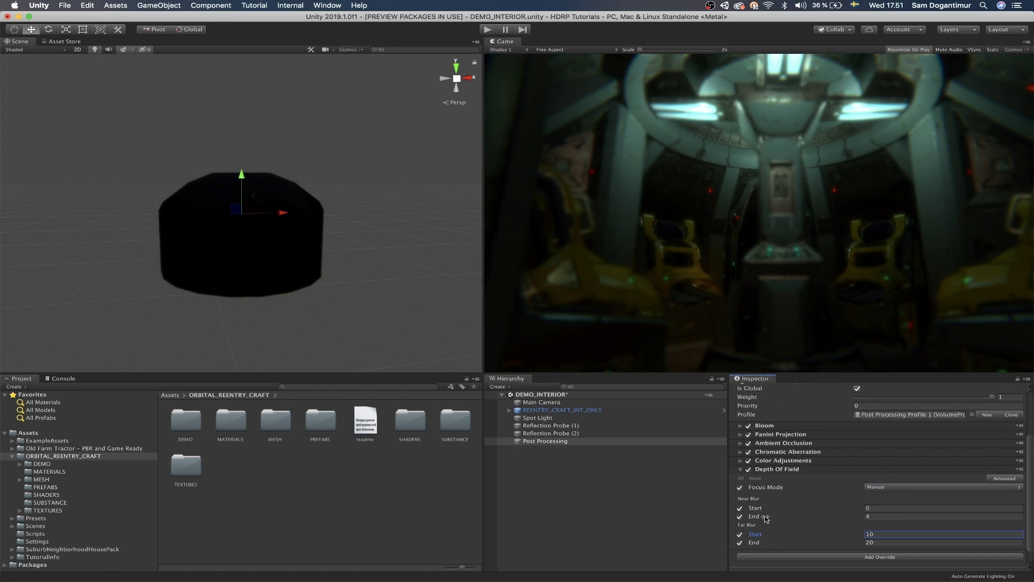
pyautogui.moveTo(763, 518); pyautogui.dragTo(325, 519)
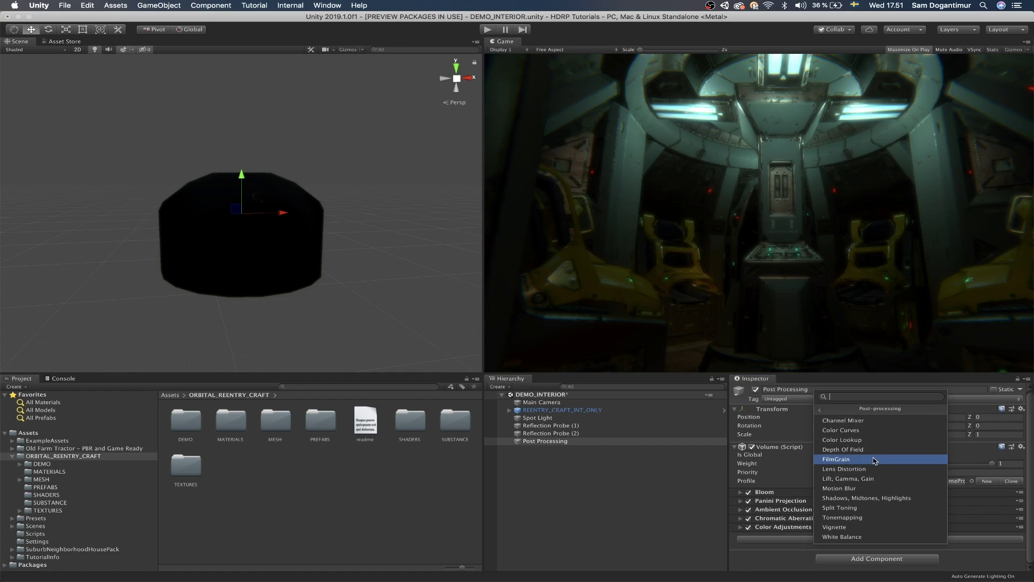
# Add Film Grain with Type, Intensity and Response enabled and Intensity at 1
pyautogui.click(873, 459)
pyautogui.scroll(-2, 812, 505)
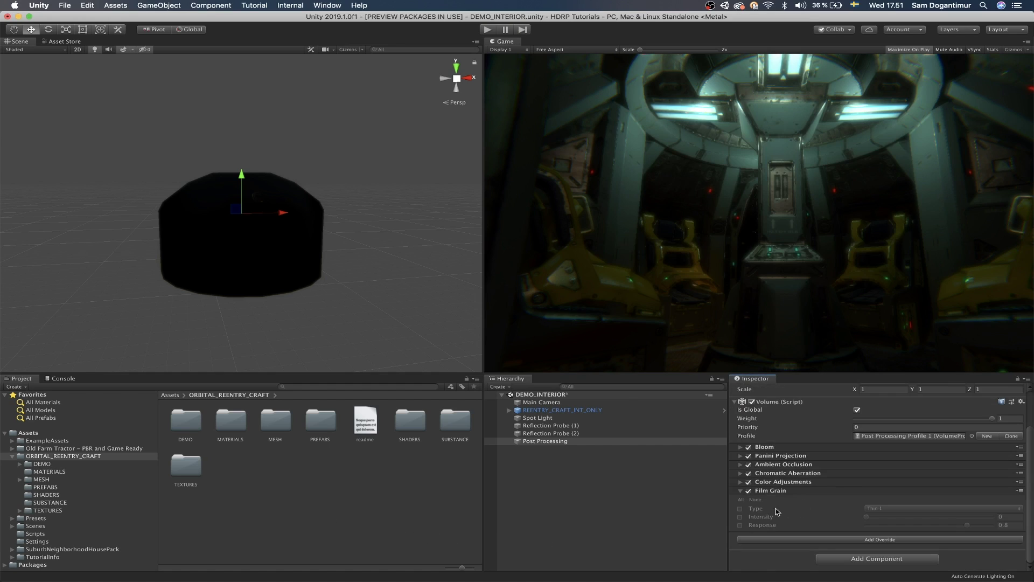
pyautogui.click(740, 508)
pyautogui.click(740, 516)
pyautogui.click(740, 525)
pyautogui.moveTo(868, 517); pyautogui.dragTo(1016, 517)
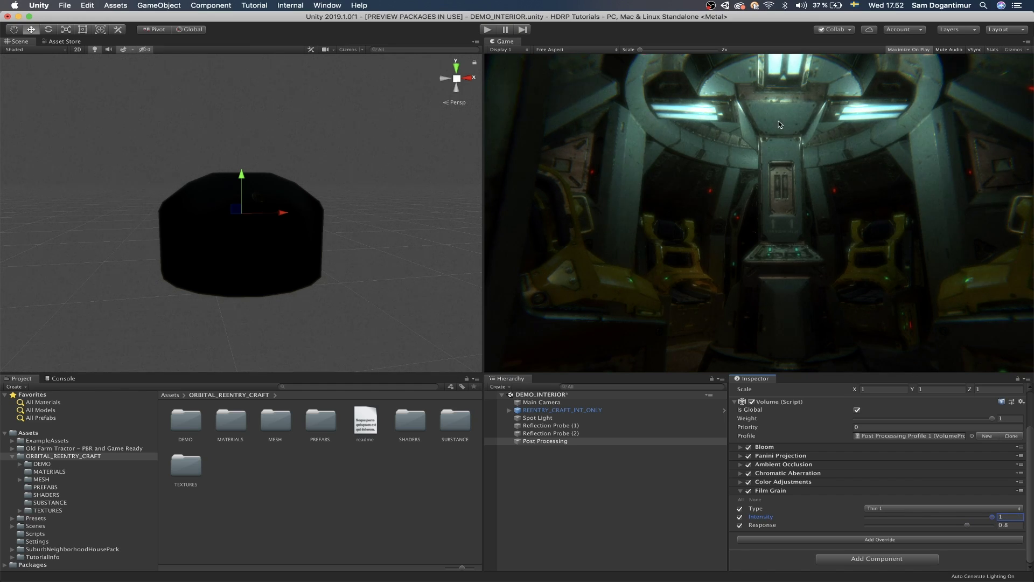
pyautogui.click(879, 539)
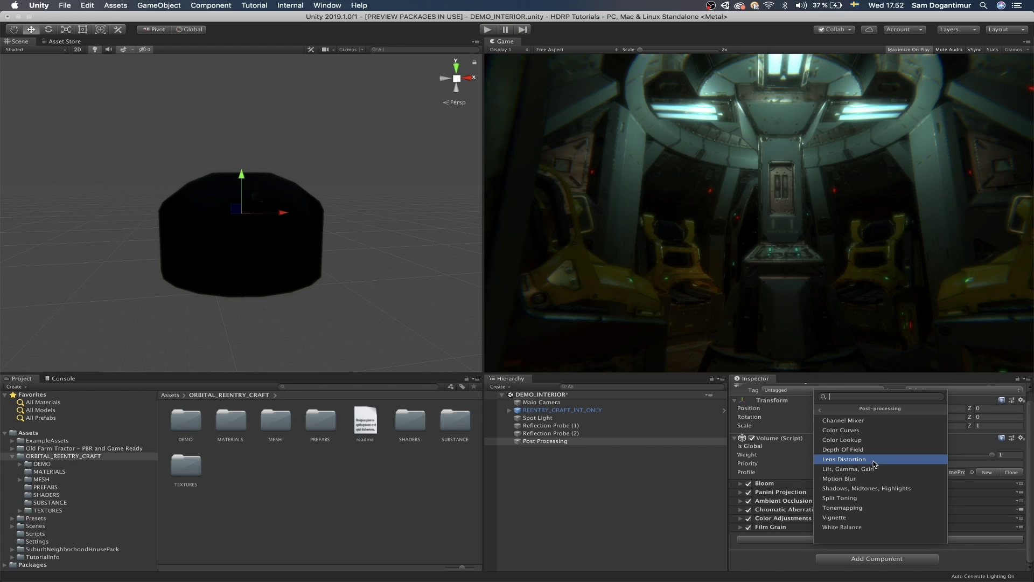
pyautogui.click(873, 459)
pyautogui.moveTo(929, 492); pyautogui.dragTo(956, 498)
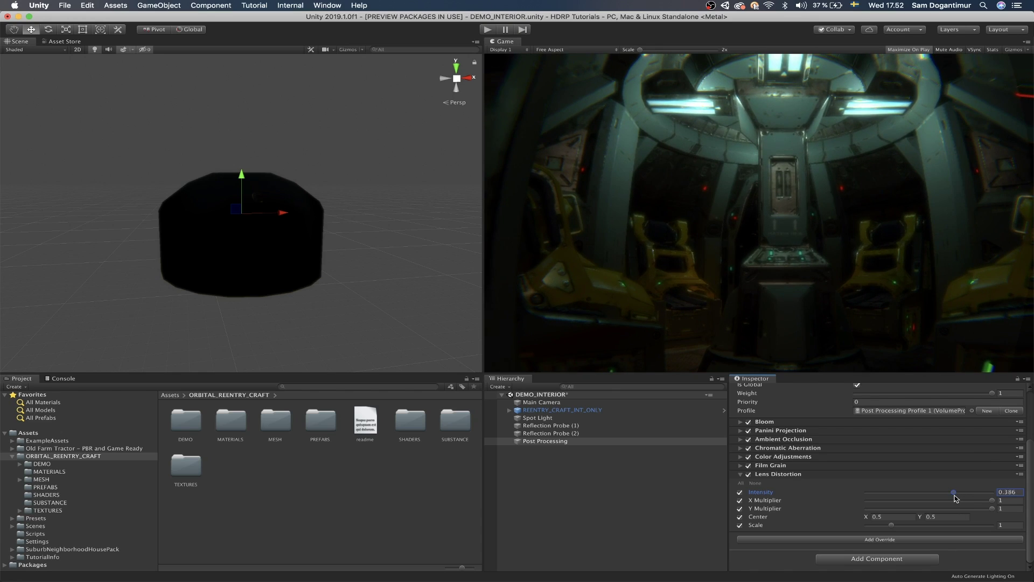
pyautogui.moveTo(955, 498); pyautogui.dragTo(985, 500)
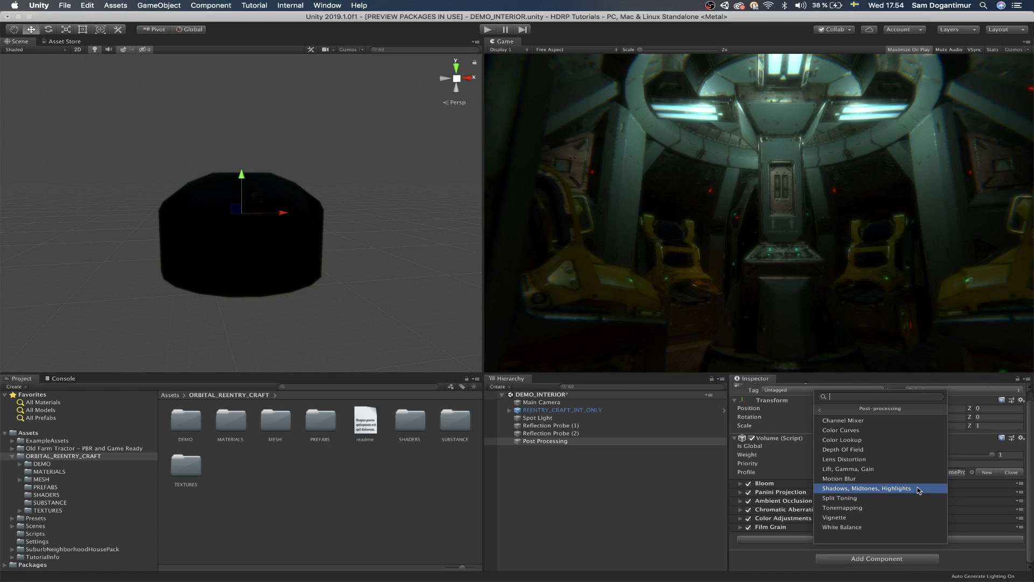
# Add Shadows, Midtones, Highlights, preview a shadows change, then return shadows to 1.00
pyautogui.click(919, 488)
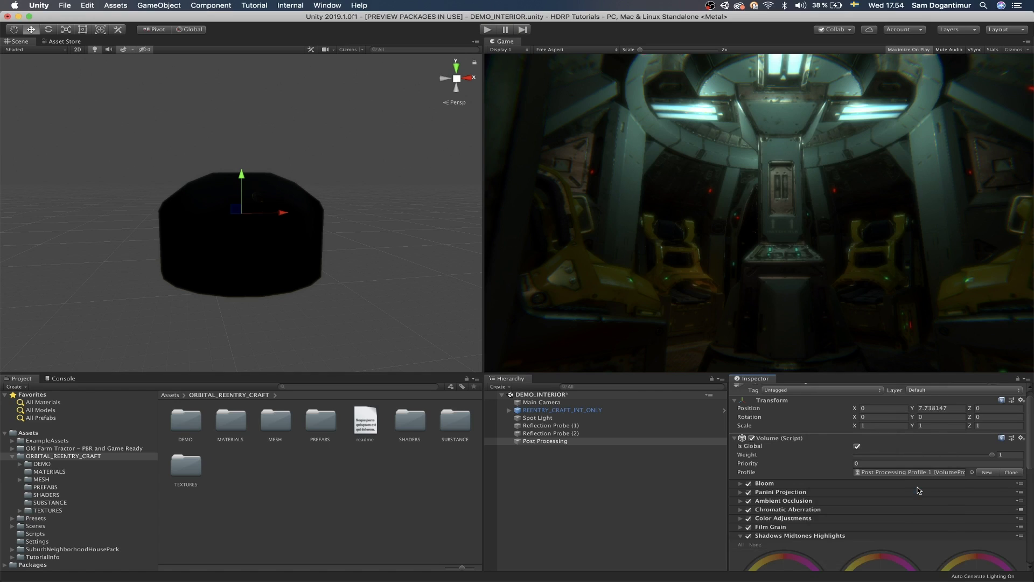
pyautogui.scroll(-5, 918, 490)
pyautogui.scroll(-1, 918, 490)
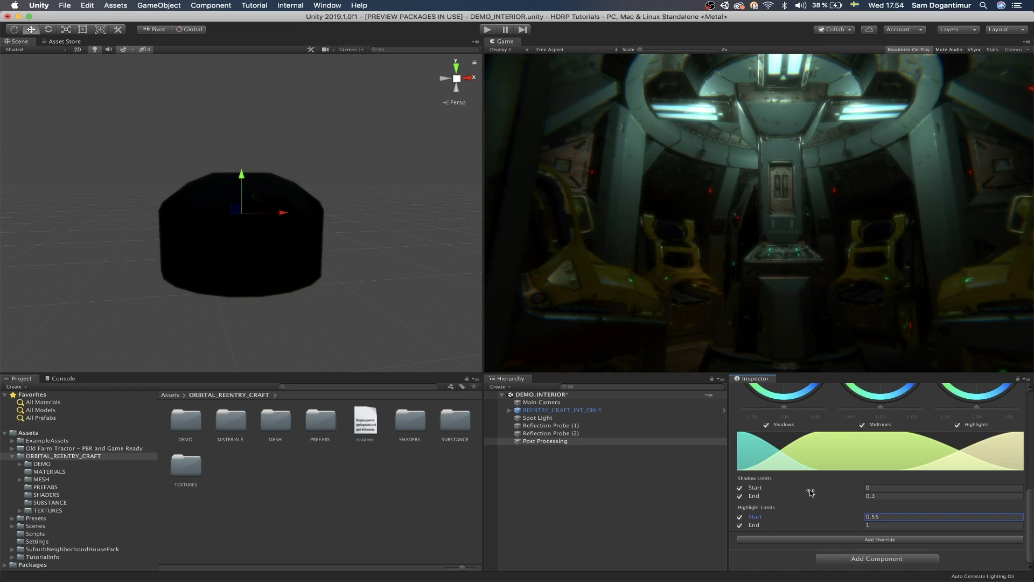
pyautogui.scroll(1, 807, 501)
pyautogui.scroll(2, 807, 501)
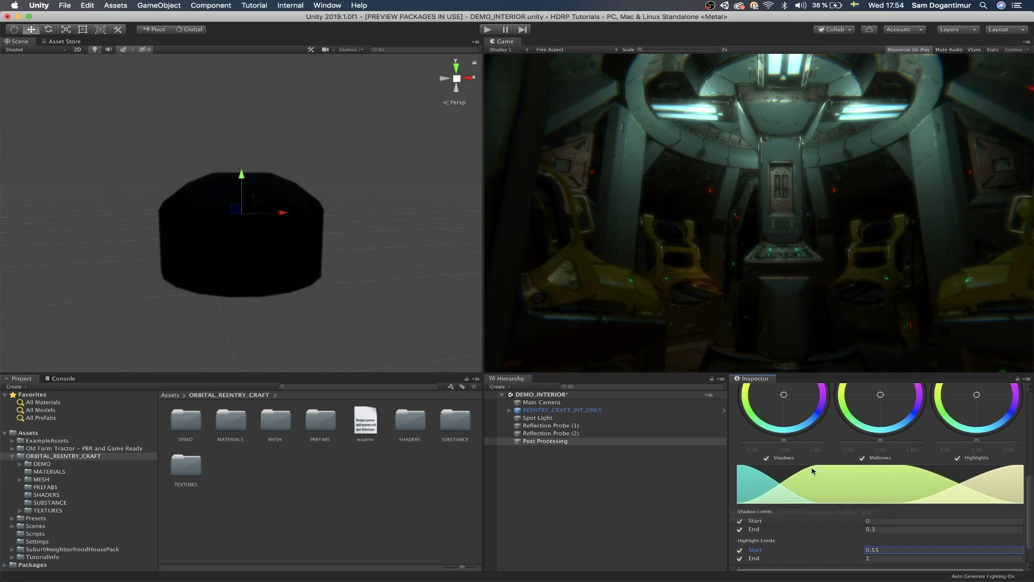
pyautogui.scroll(2, 811, 465)
pyautogui.moveTo(784, 471)
pyautogui.mouseDown()
pyautogui.moveTo(778, 479)
pyautogui.moveTo(815, 482)
pyautogui.moveTo(795, 486)
pyautogui.mouseUp()
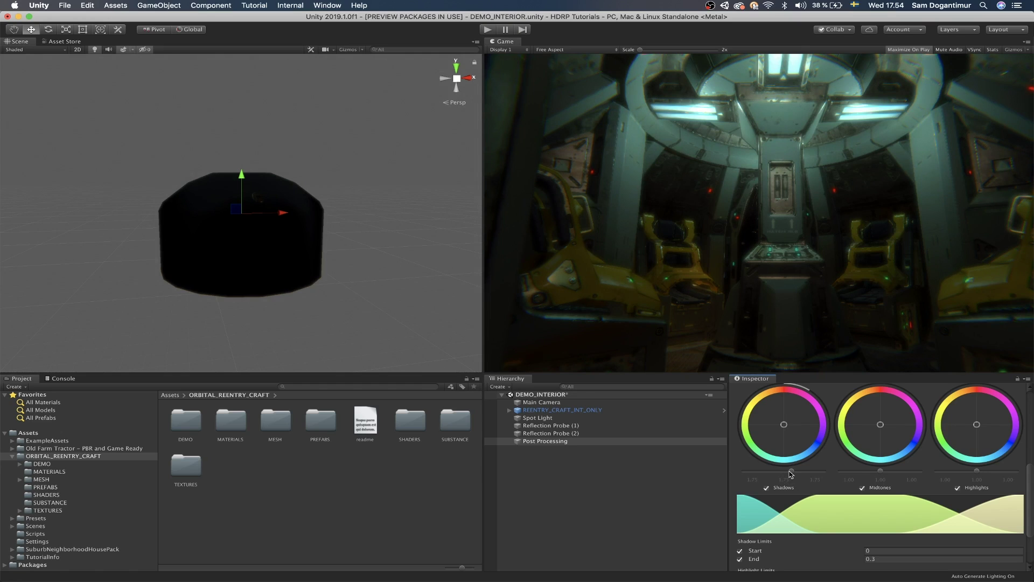
pyautogui.moveTo(791, 472); pyautogui.dragTo(792, 474)
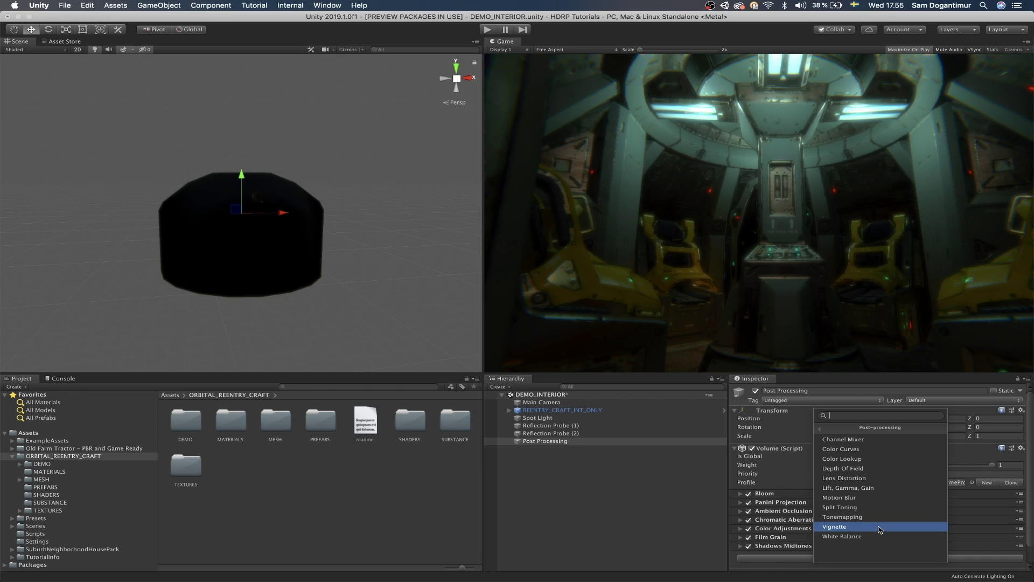
# Add a Vignette override and set its Intensity to about 0.289
pyautogui.click(879, 528)
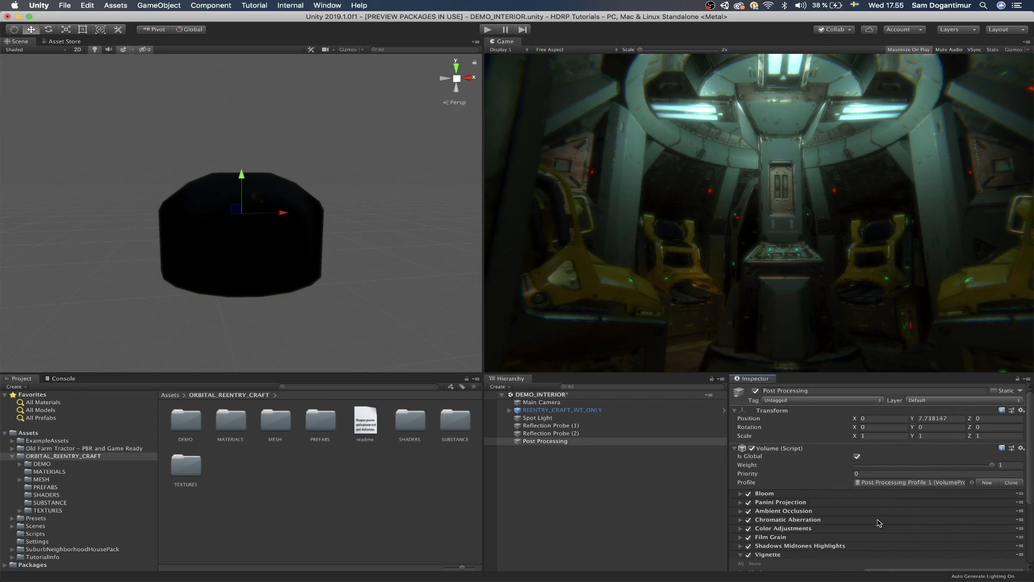
pyautogui.scroll(-3, 879, 522)
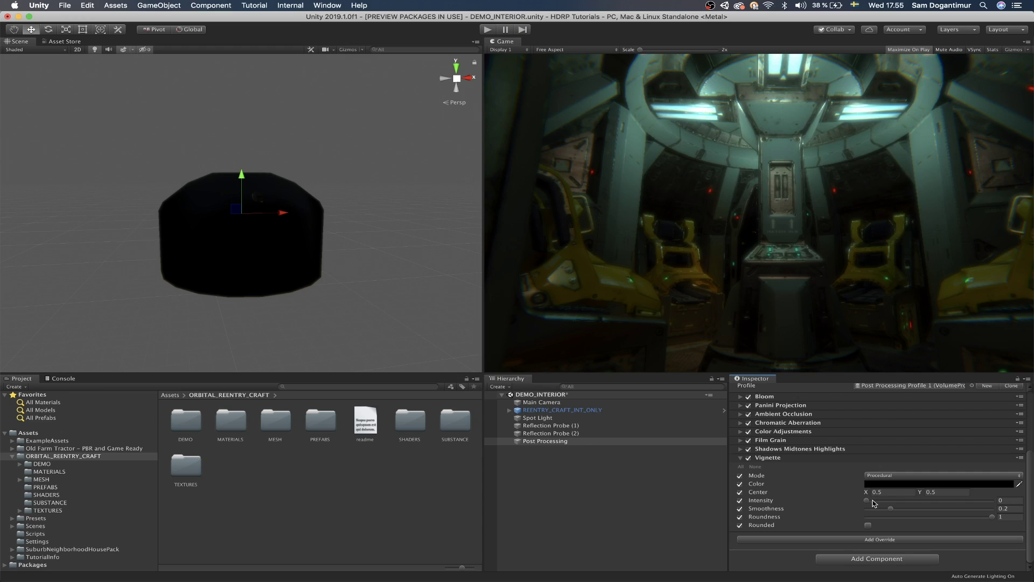
pyautogui.moveTo(872, 503); pyautogui.dragTo(904, 499)
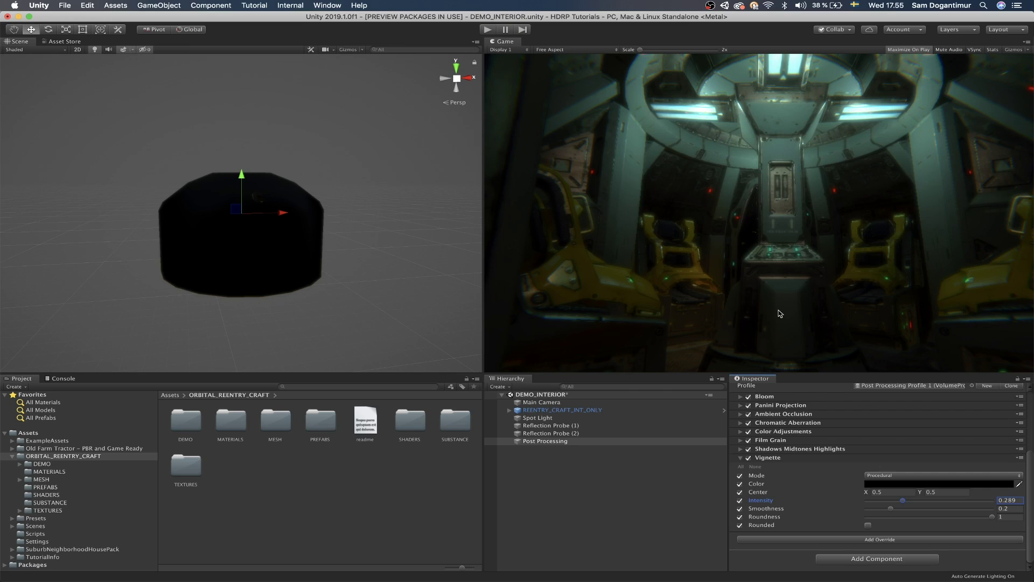
# Add a White Balance override with All enabled and Temperature raised to 100
pyautogui.click(767, 458)
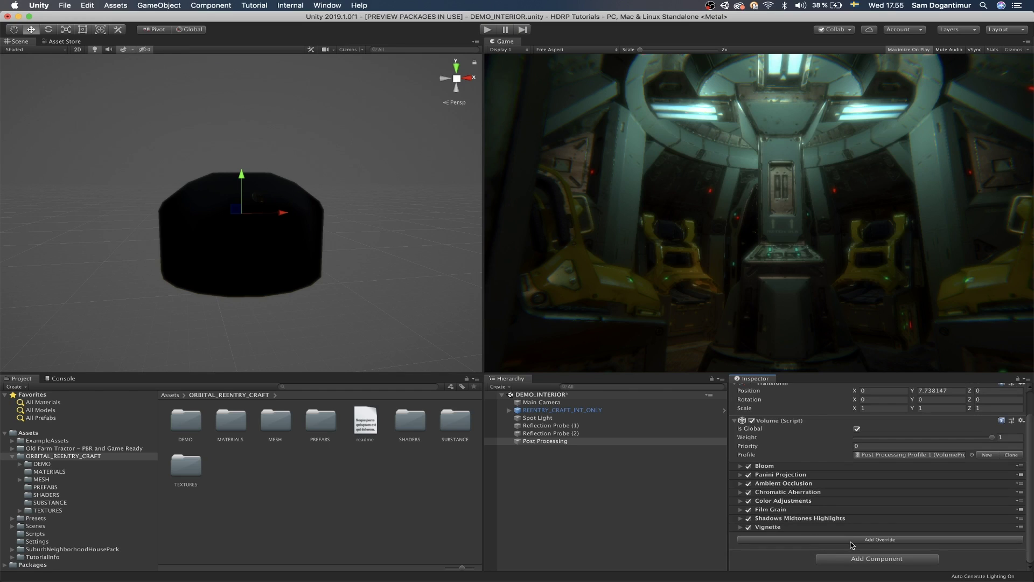
pyautogui.click(852, 539)
pyautogui.click(846, 459)
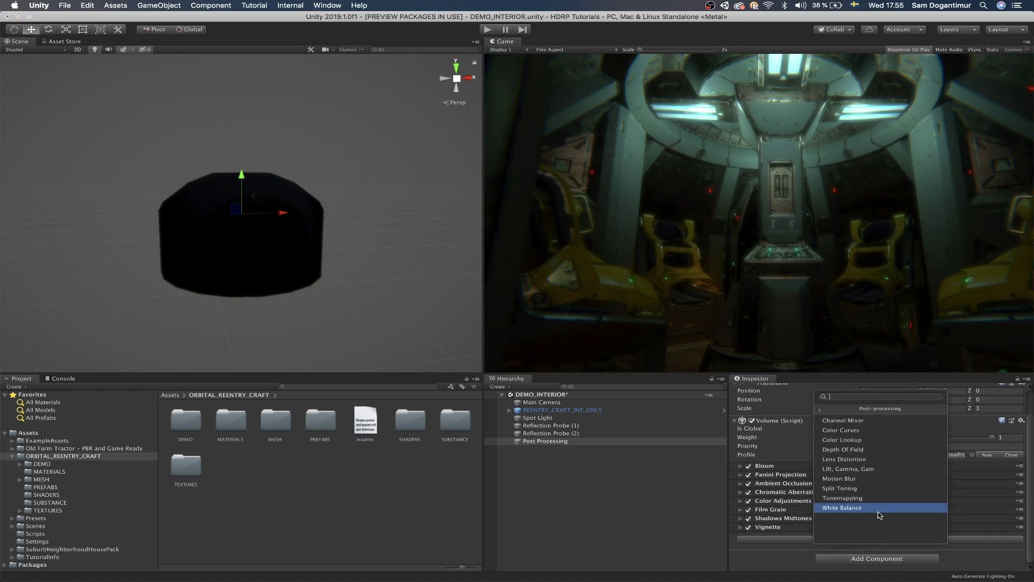
pyautogui.click(878, 511)
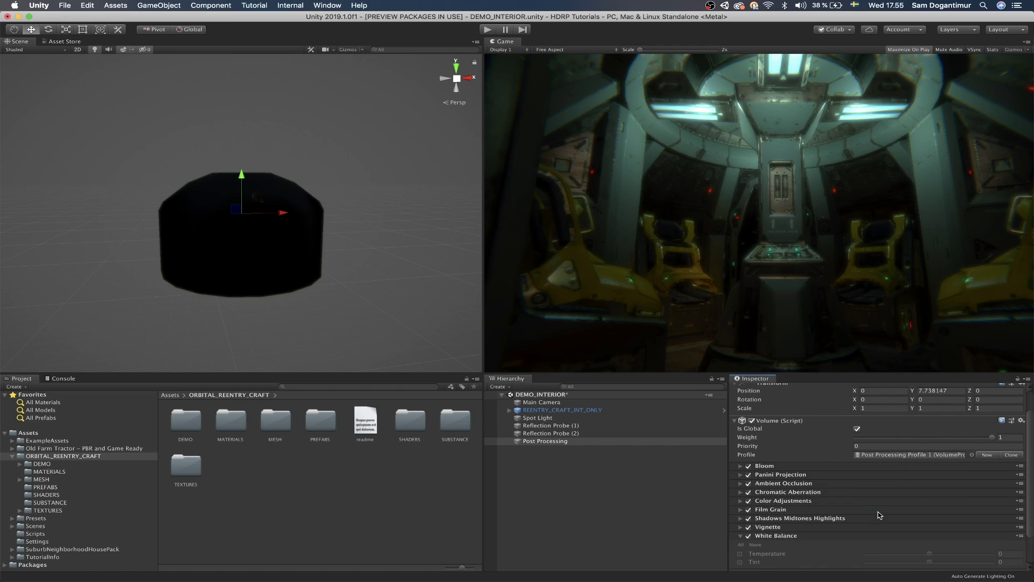
pyautogui.scroll(-2, 859, 512)
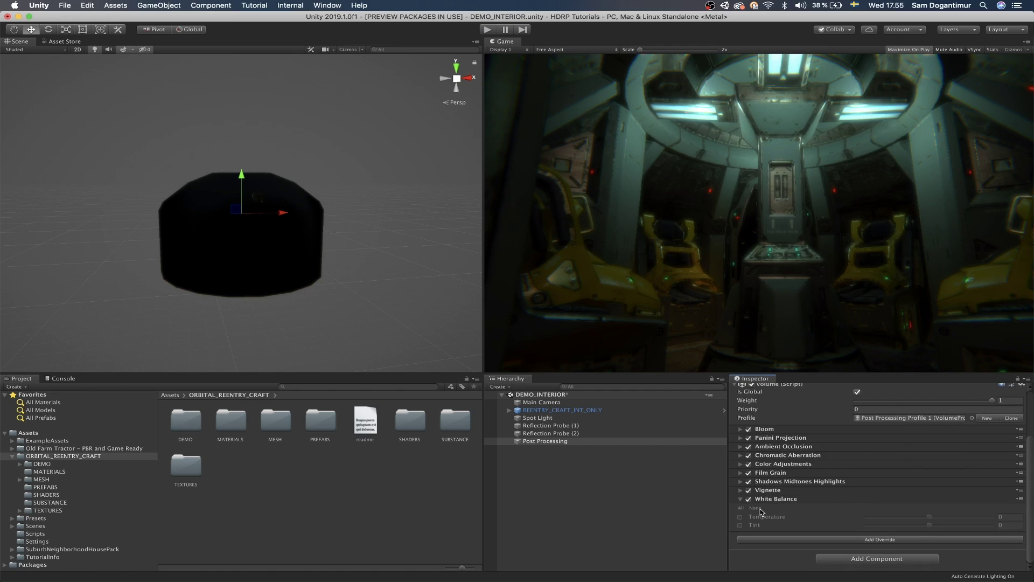
pyautogui.click(741, 507)
pyautogui.moveTo(929, 517); pyautogui.dragTo(1031, 532)
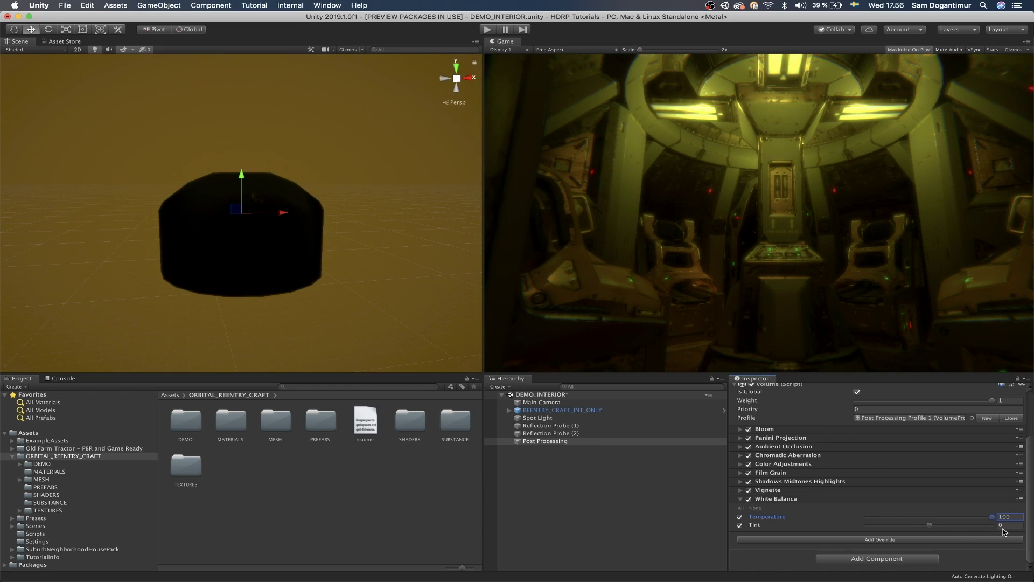